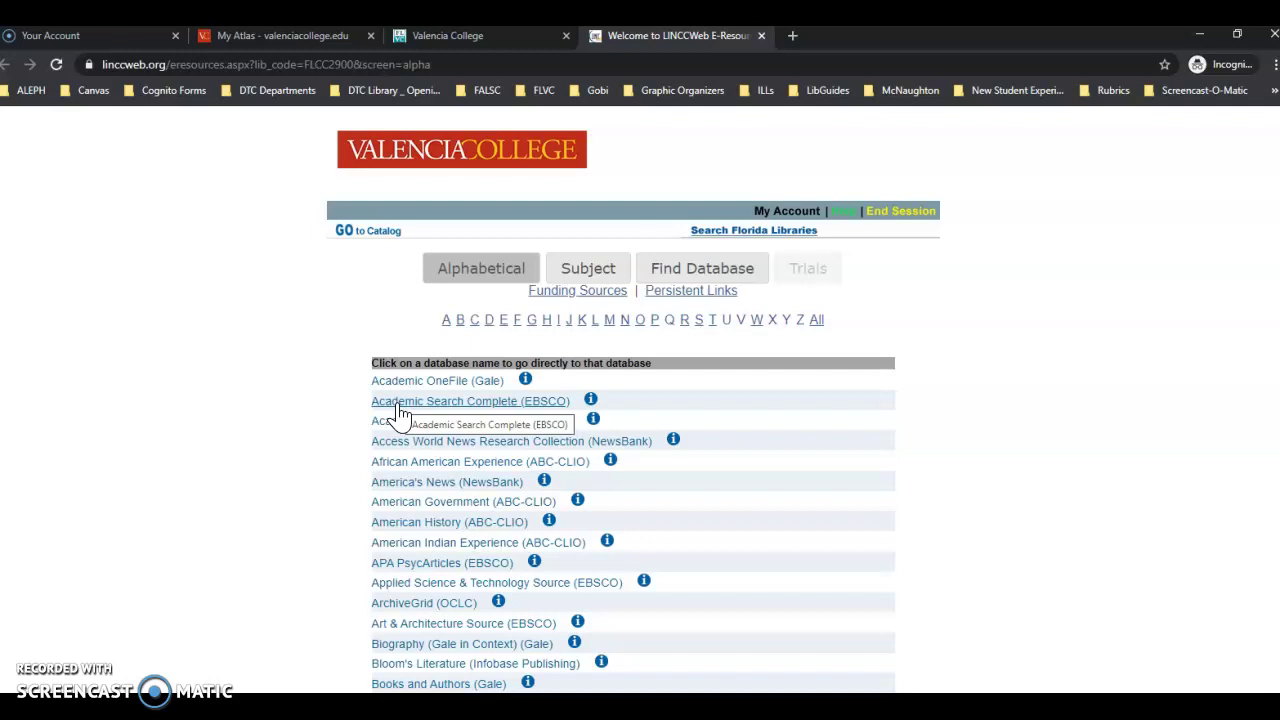
Open the Academic Search Complete (EBSCO) database and view its Boolean operator and search field choices.
{"action": "left_click", "coordinate": [399, 410]}
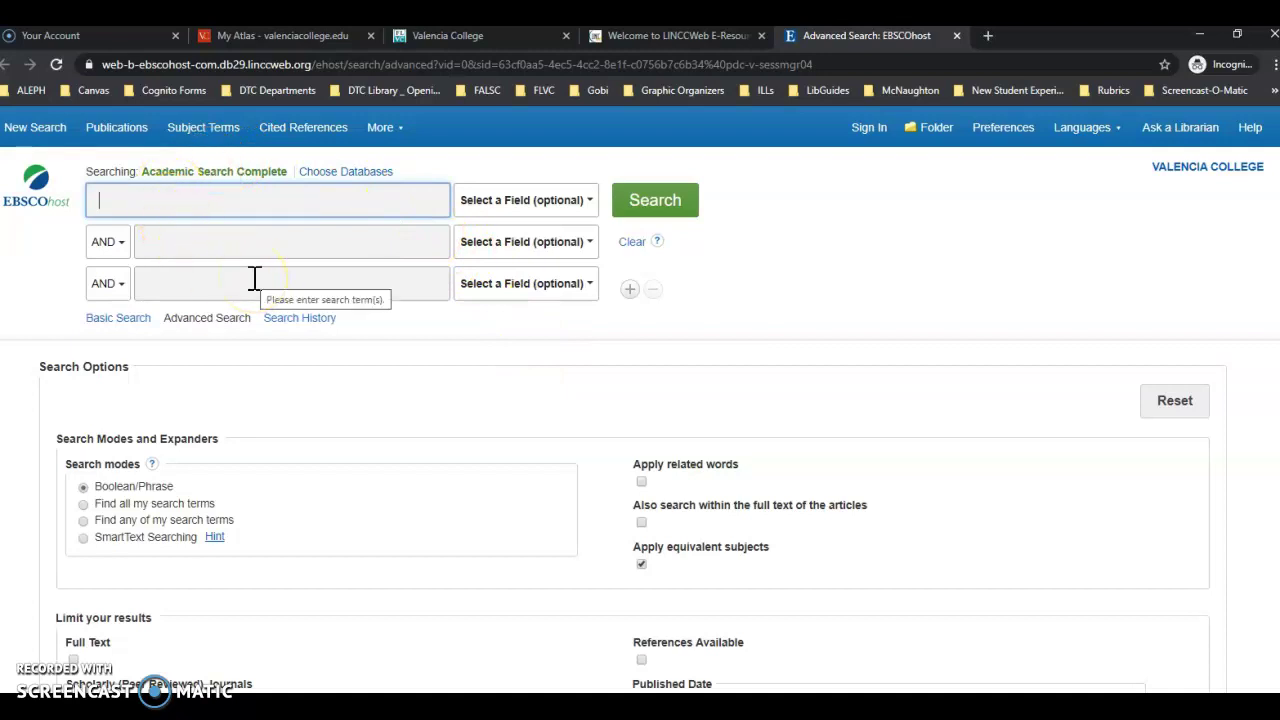
{"action": "left_click", "coordinate": [120, 243]}
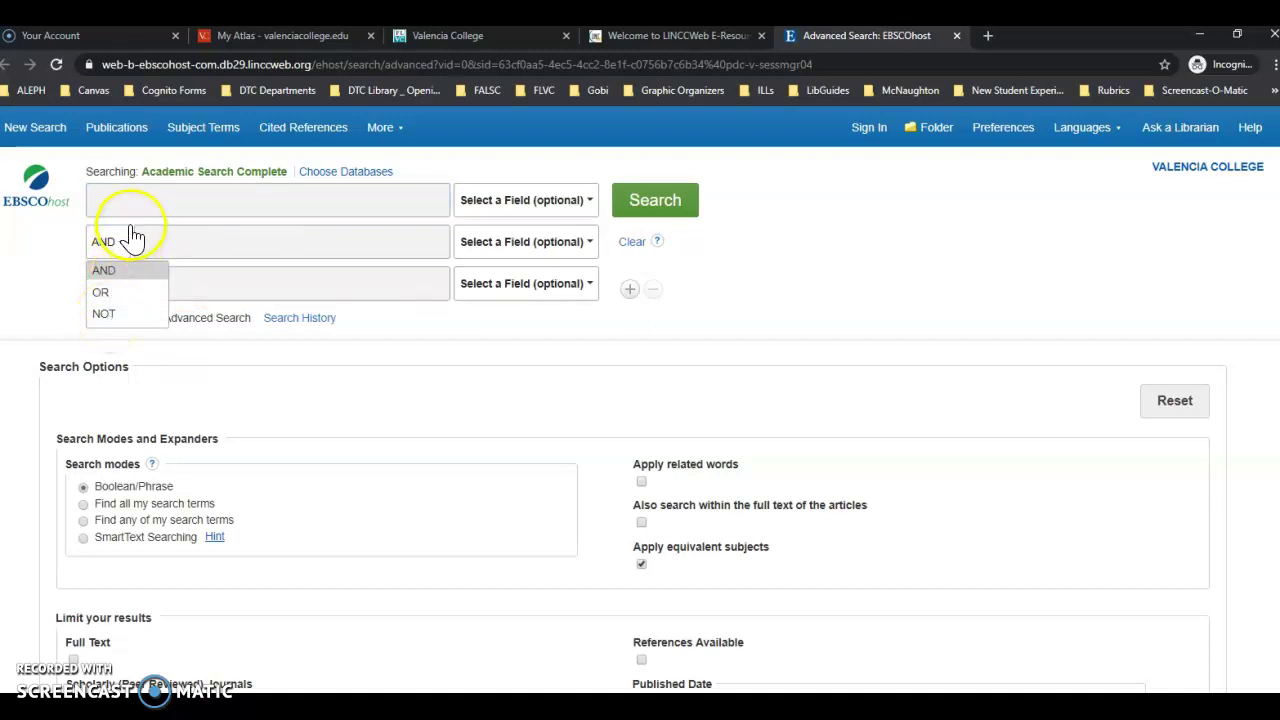
{"action": "left_click", "coordinate": [123, 250]}
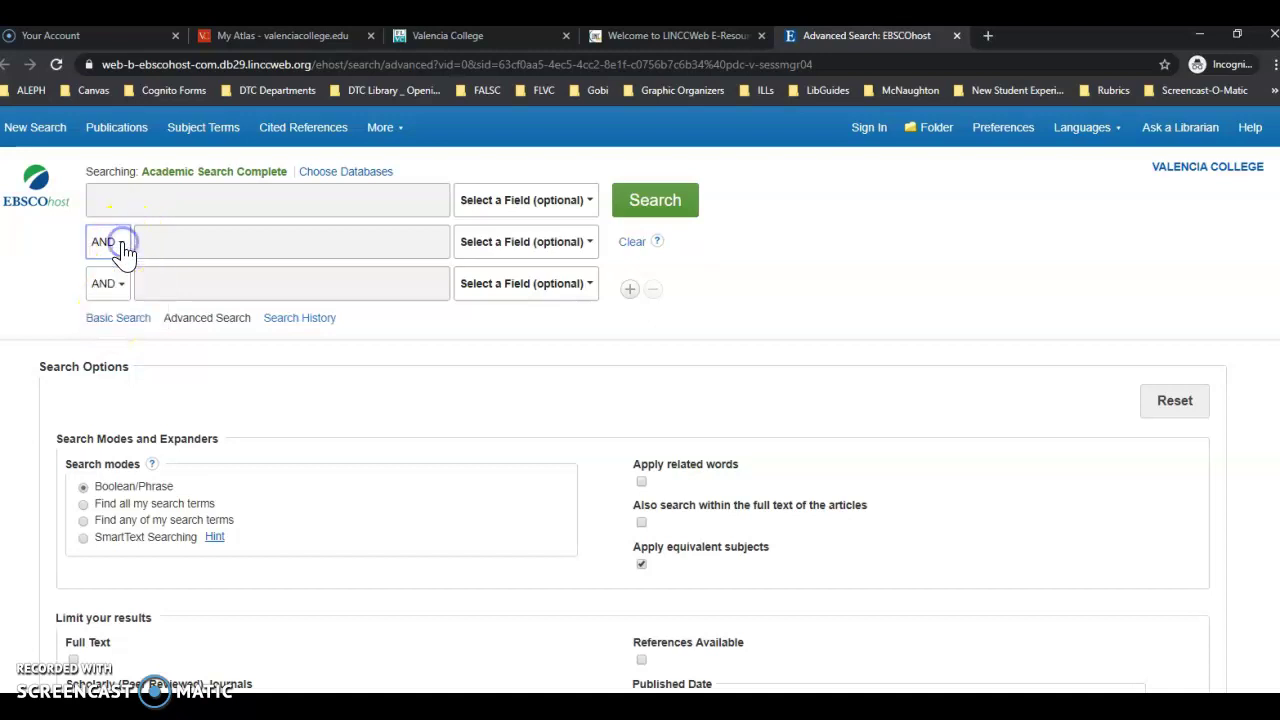
{"action": "left_click", "coordinate": [597, 210]}
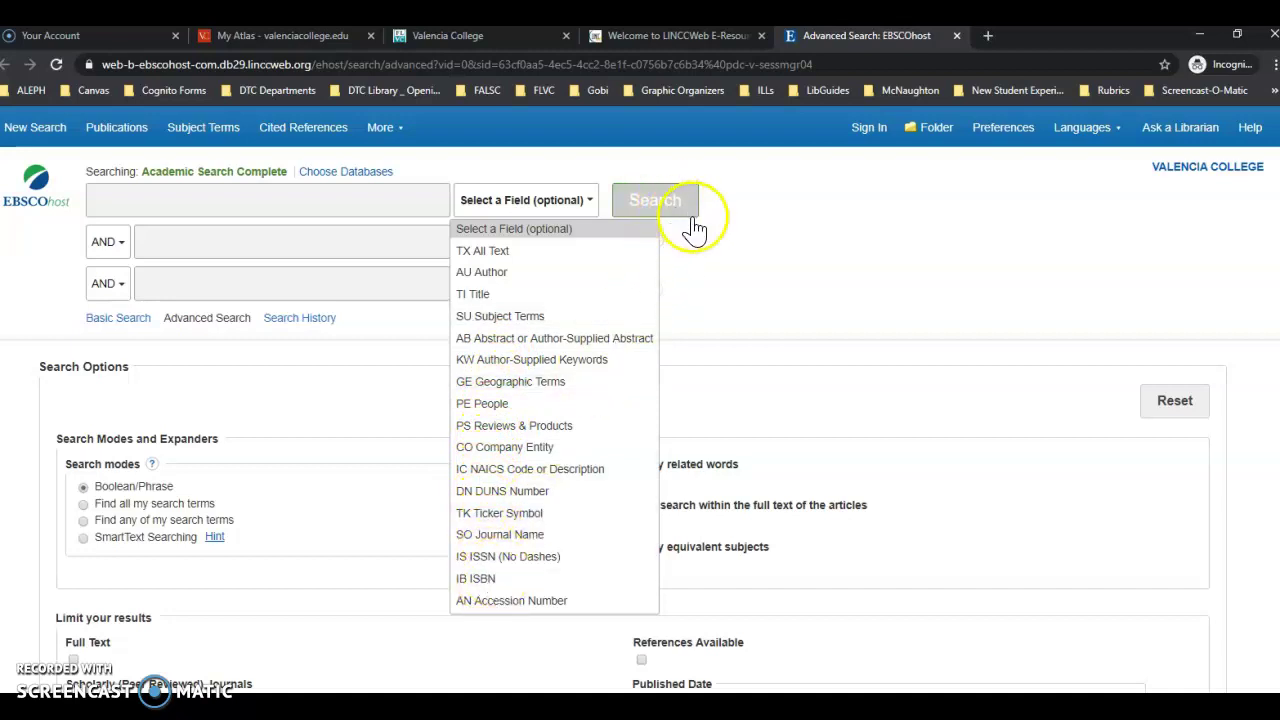
{"action": "left_click", "coordinate": [728, 242]}
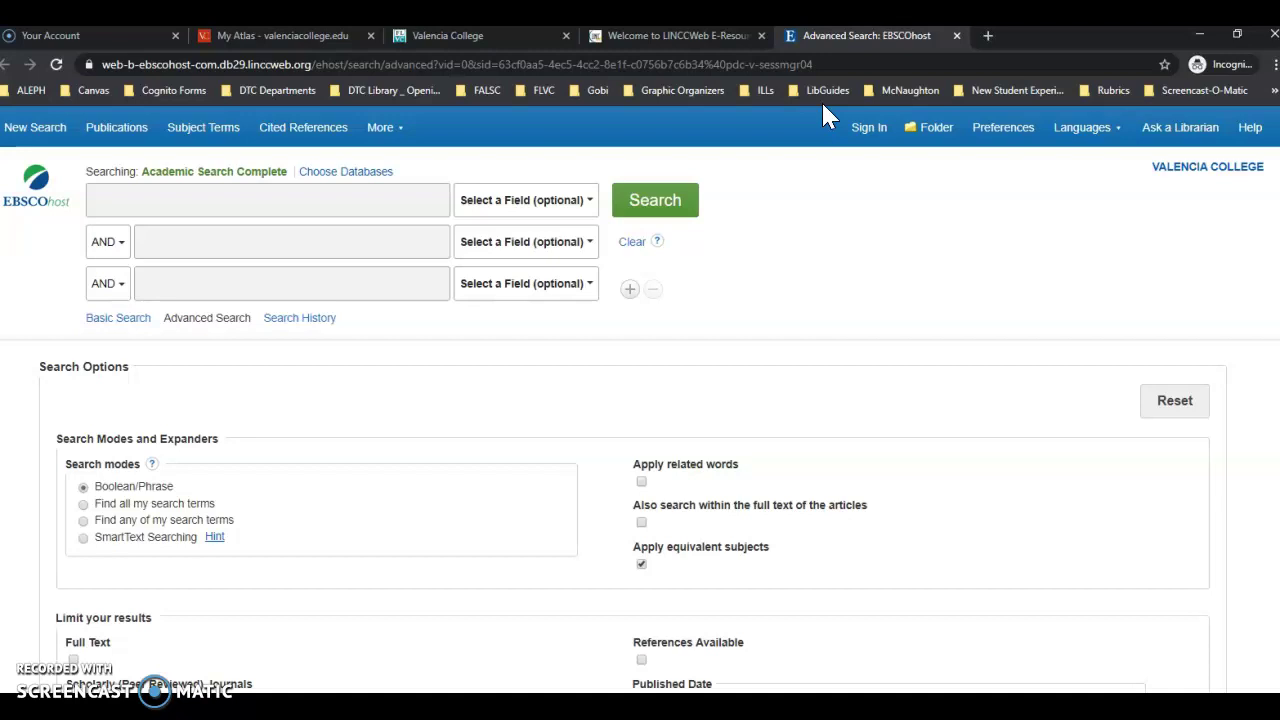
View the account sign-in page with its account creation option, and return to the advanced search form.
{"action": "left_click", "coordinate": [866, 130]}
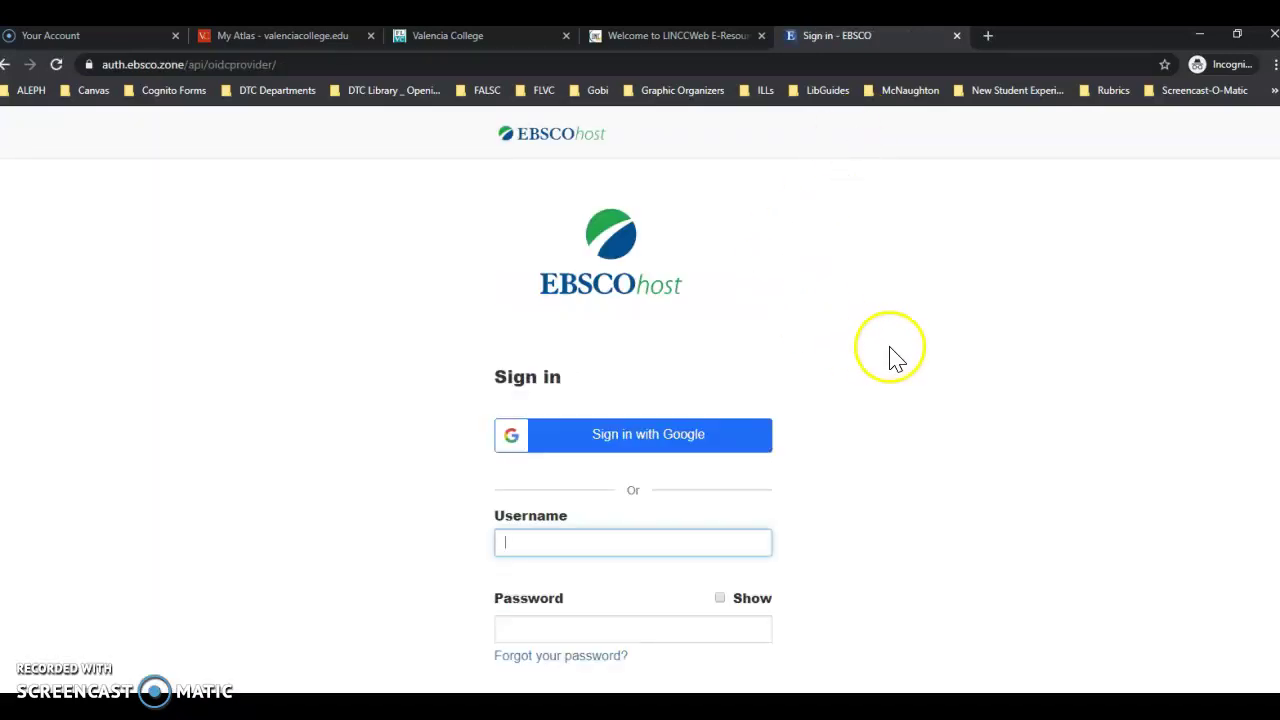
{"action": "scroll", "coordinate": [880, 390], "scroll_direction": "down", "scroll_amount": 2}
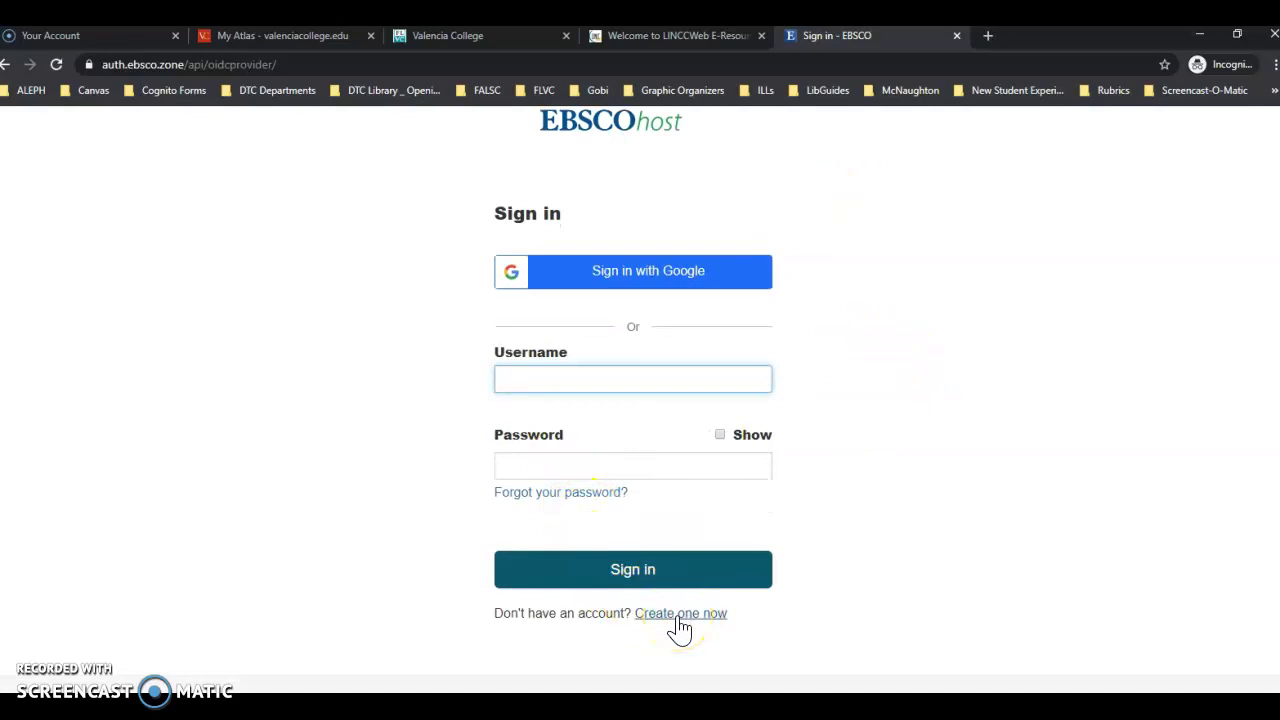
{"action": "left_click", "coordinate": [7, 64]}
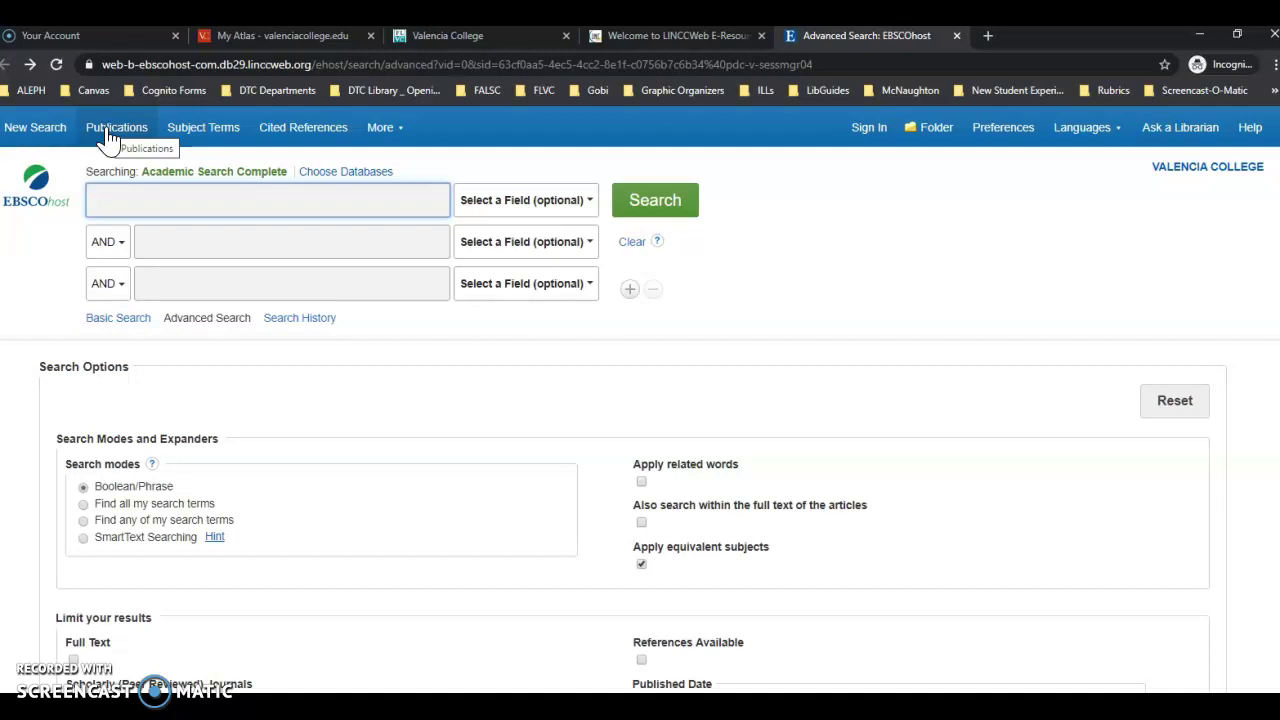
Search Academic Search Complete for "pandemic".
{"action": "left_click", "coordinate": [168, 200]}
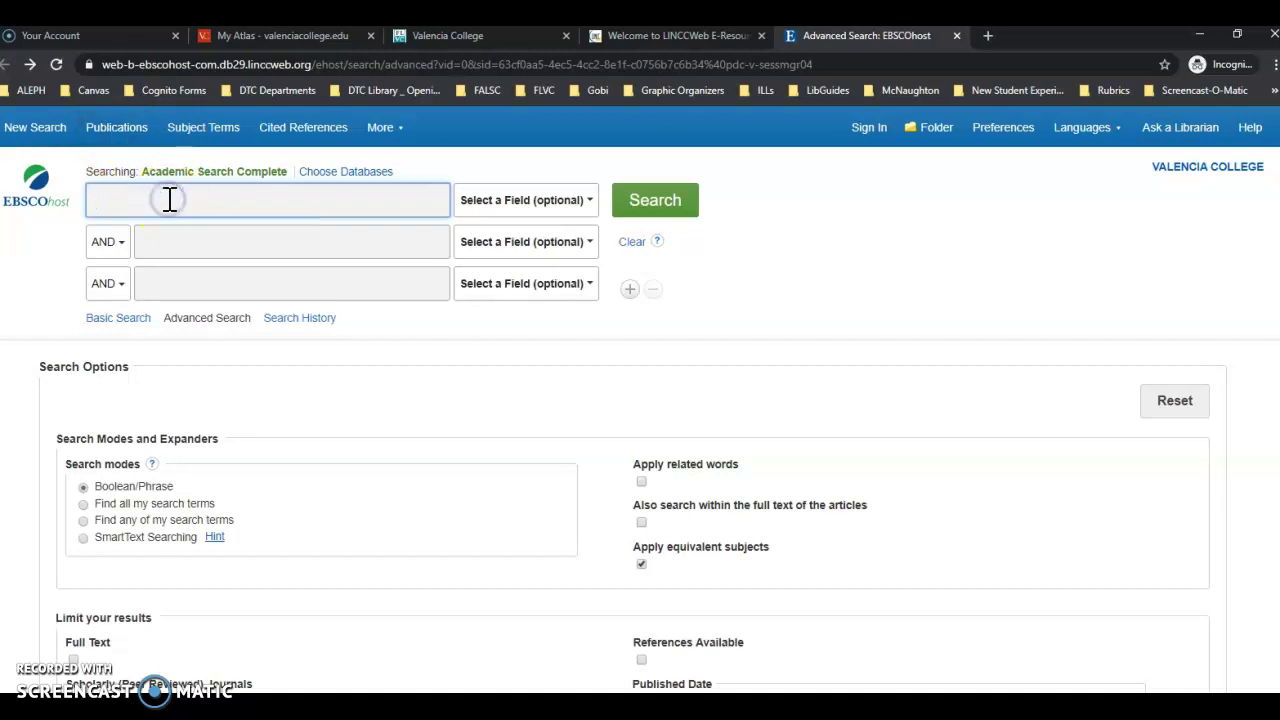
{"action": "type", "text": "pandemic"}
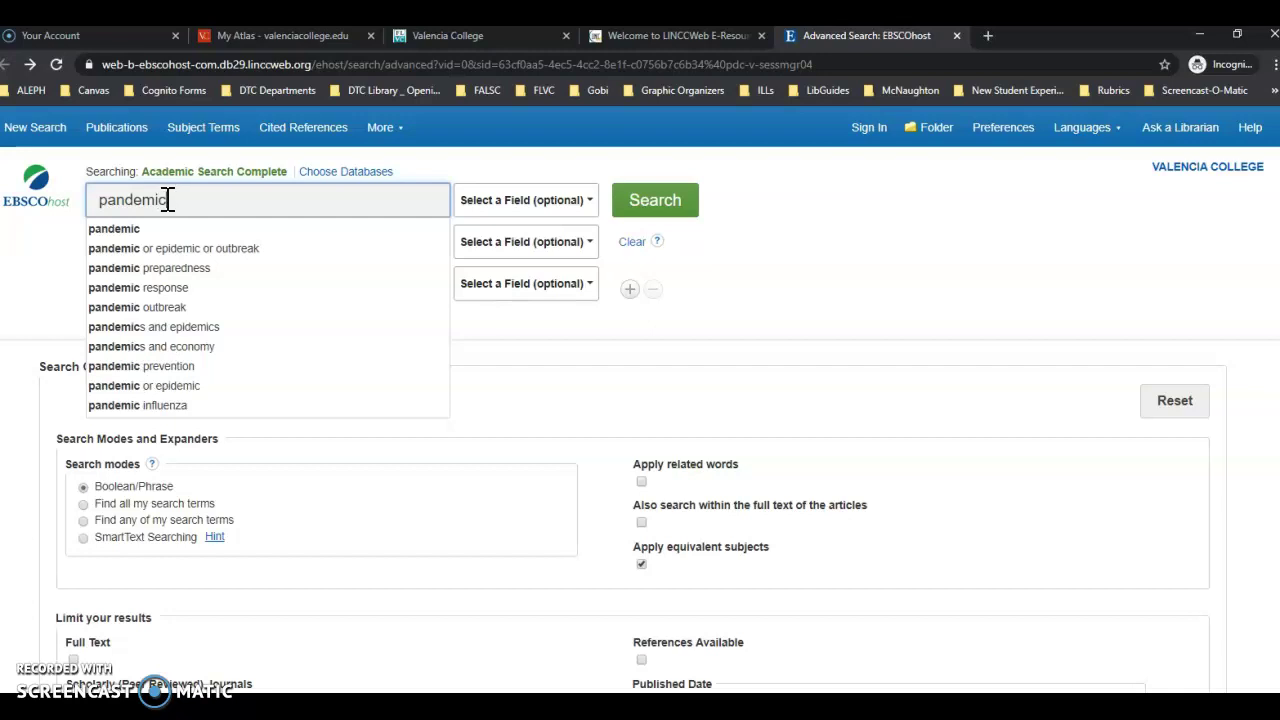
{"action": "key", "text": "Return"}
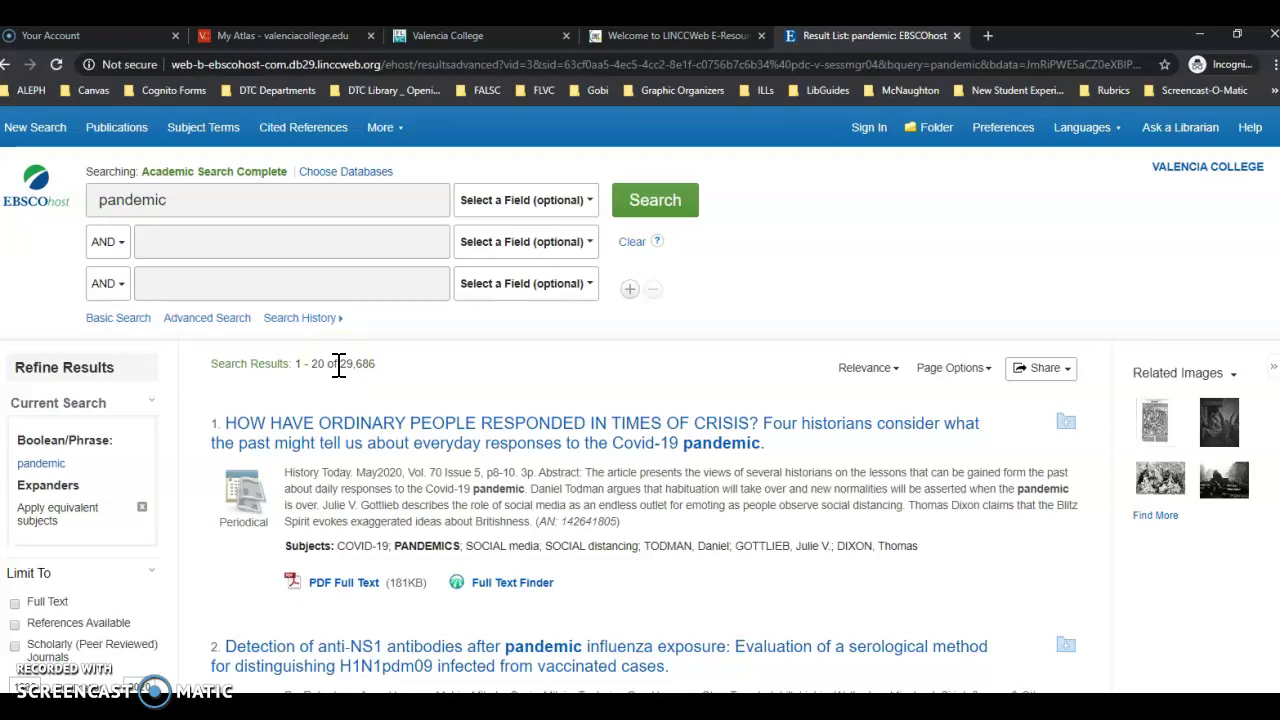
Limit the pandemic search results to Full Text.
{"action": "scroll", "coordinate": [203, 435], "scroll_direction": "down", "scroll_amount": 2}
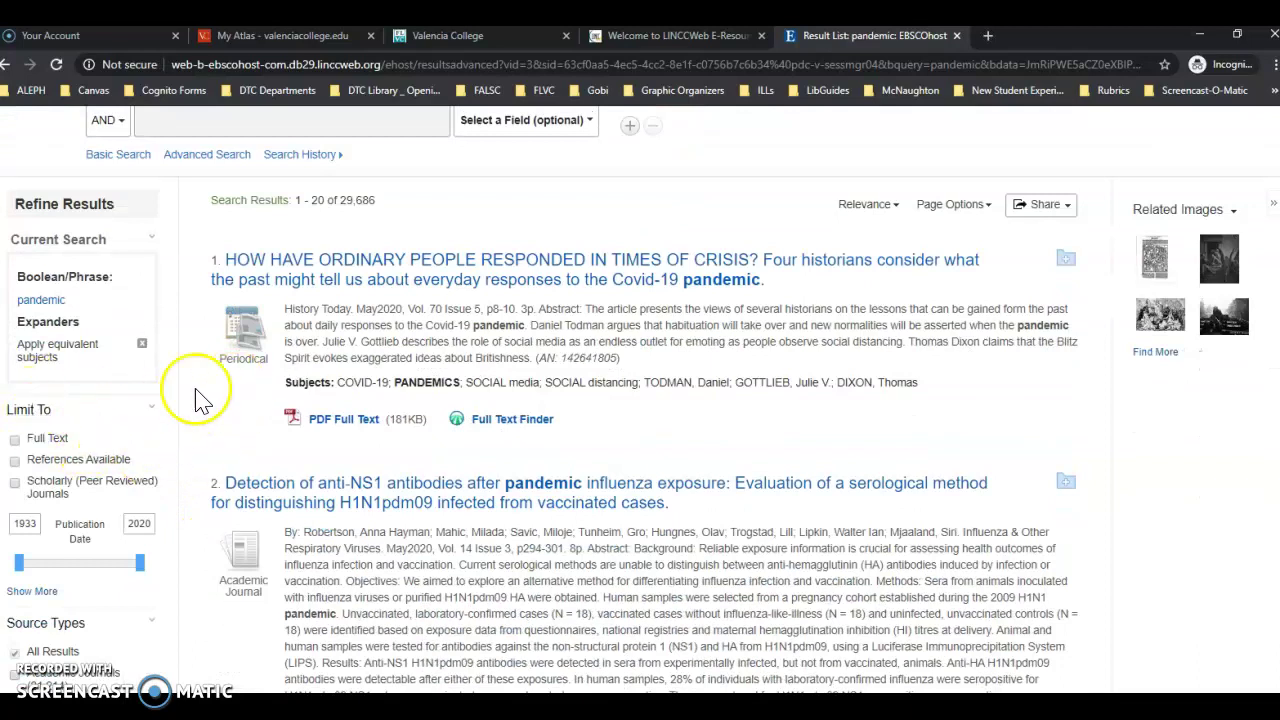
{"action": "left_click", "coordinate": [16, 441]}
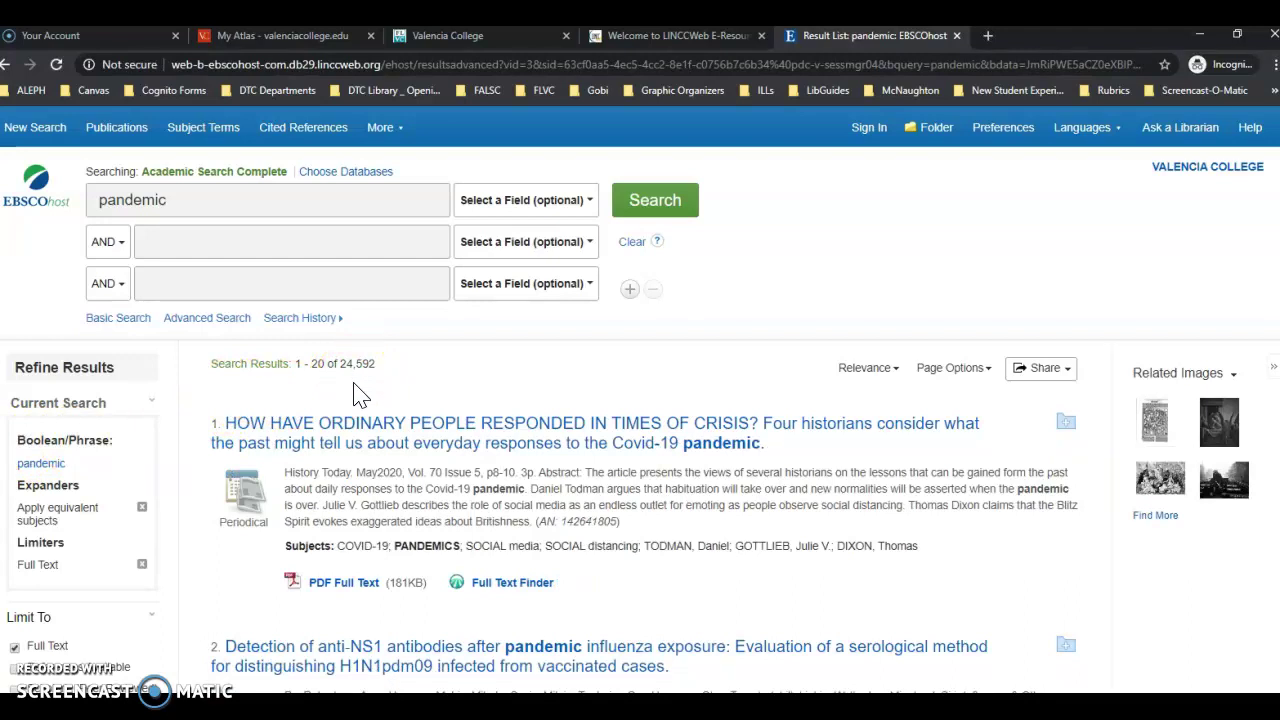
{"action": "left_click", "coordinate": [372, 398]}
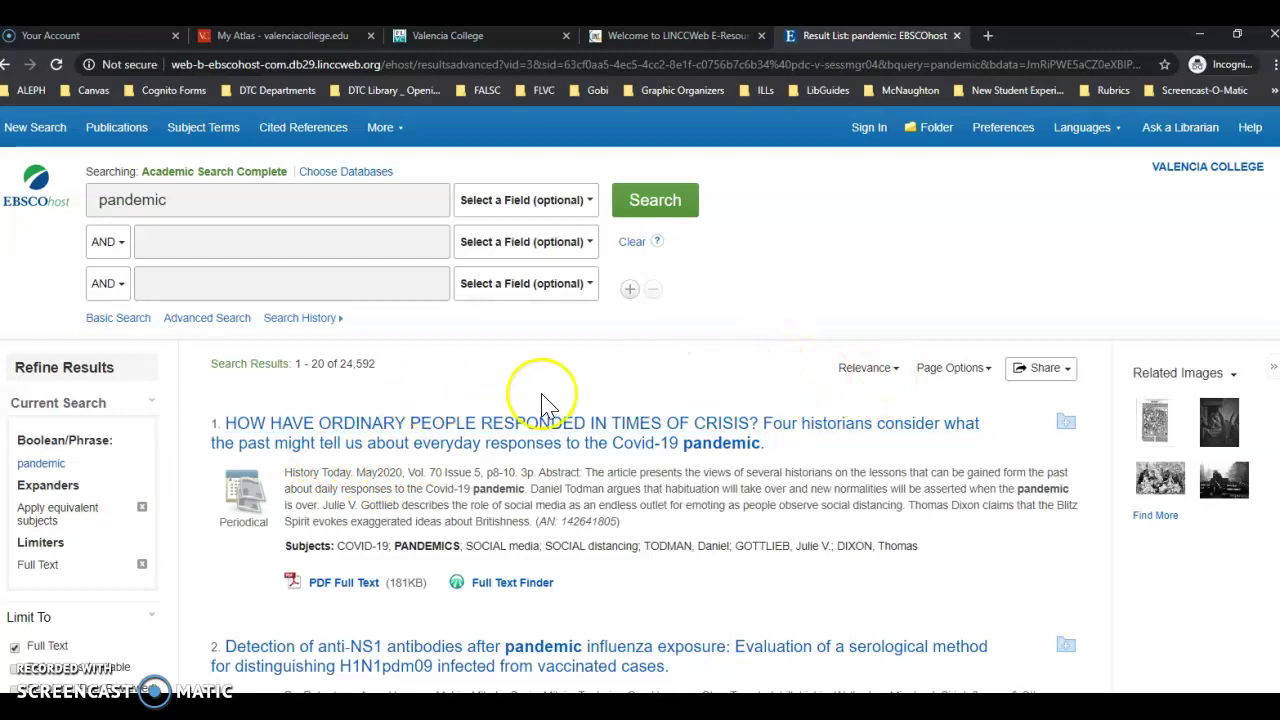
Review the sort orders and the publication date limiter available for the pandemic results.
{"action": "left_click", "coordinate": [896, 372]}
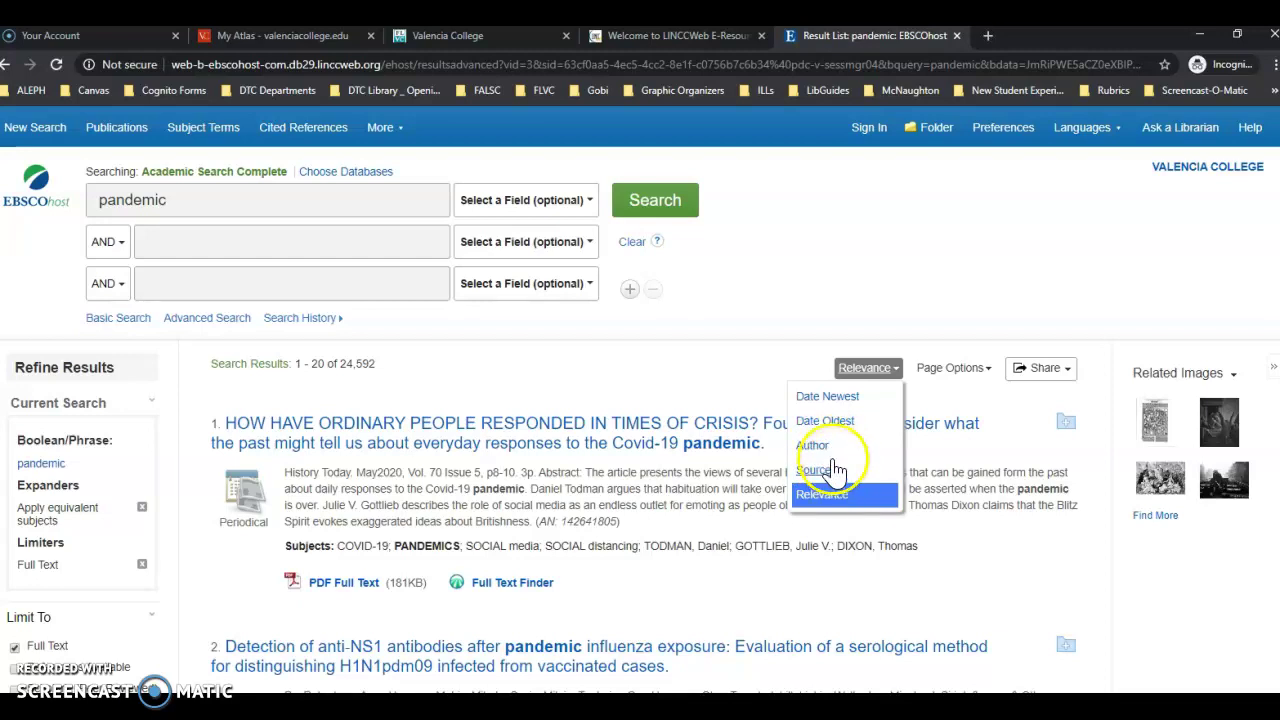
{"action": "left_click", "coordinate": [740, 386]}
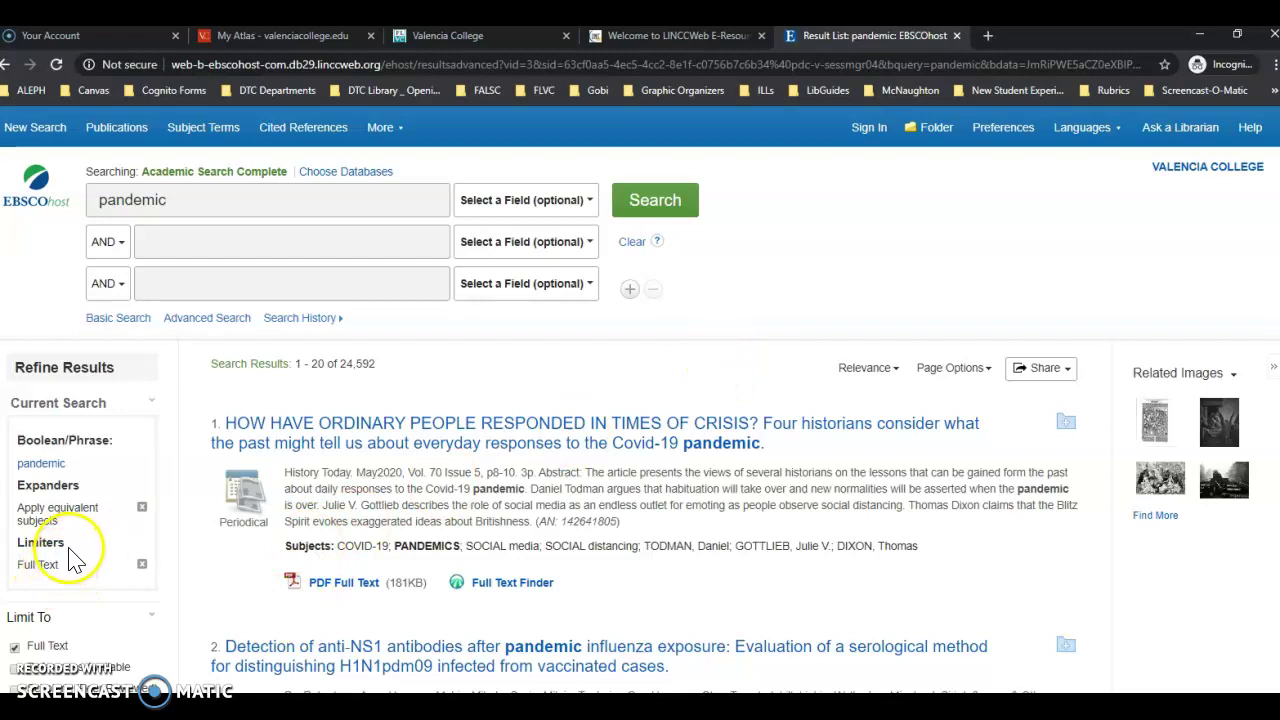
{"action": "scroll", "coordinate": [70, 550], "scroll_direction": "down", "scroll_amount": 2}
{"action": "scroll", "coordinate": [72, 555], "scroll_direction": "down", "scroll_amount": 1}
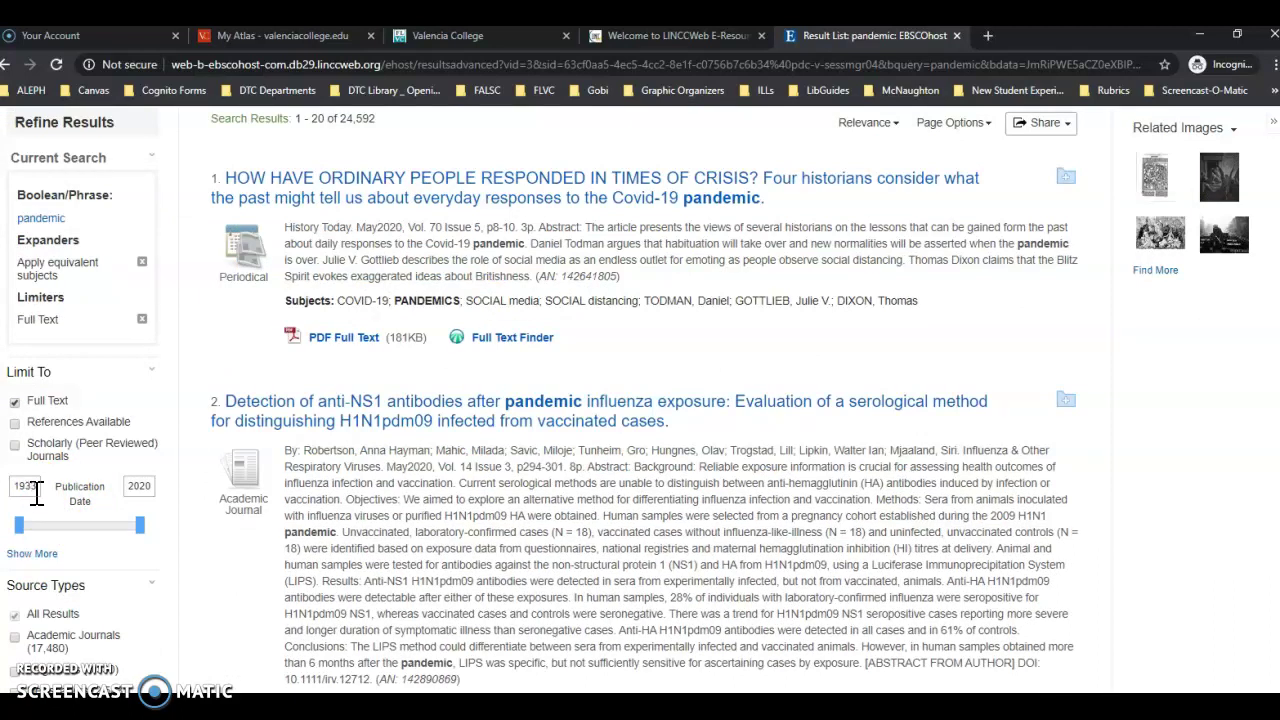
{"action": "left_click", "coordinate": [38, 505]}
{"action": "scroll", "coordinate": [80, 565], "scroll_direction": "down", "scroll_amount": 2}
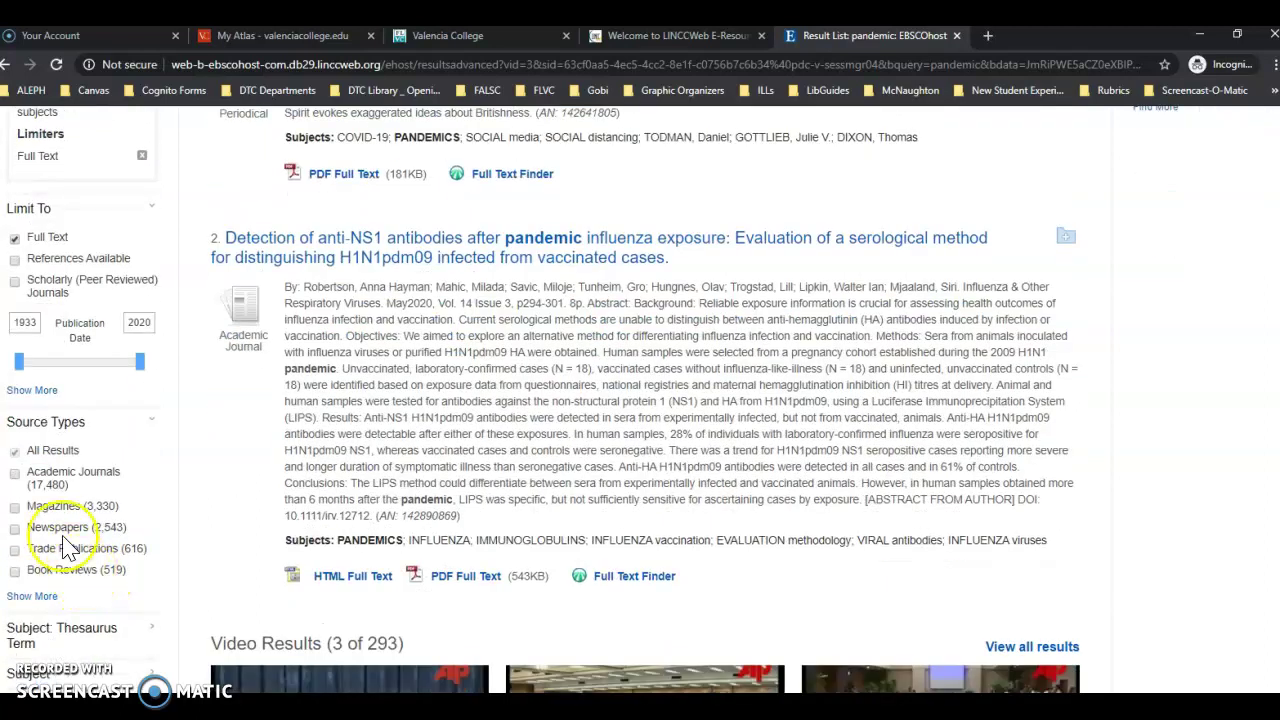
View the complete list of source types and close it without applying a filter.
{"action": "left_click", "coordinate": [24, 488]}
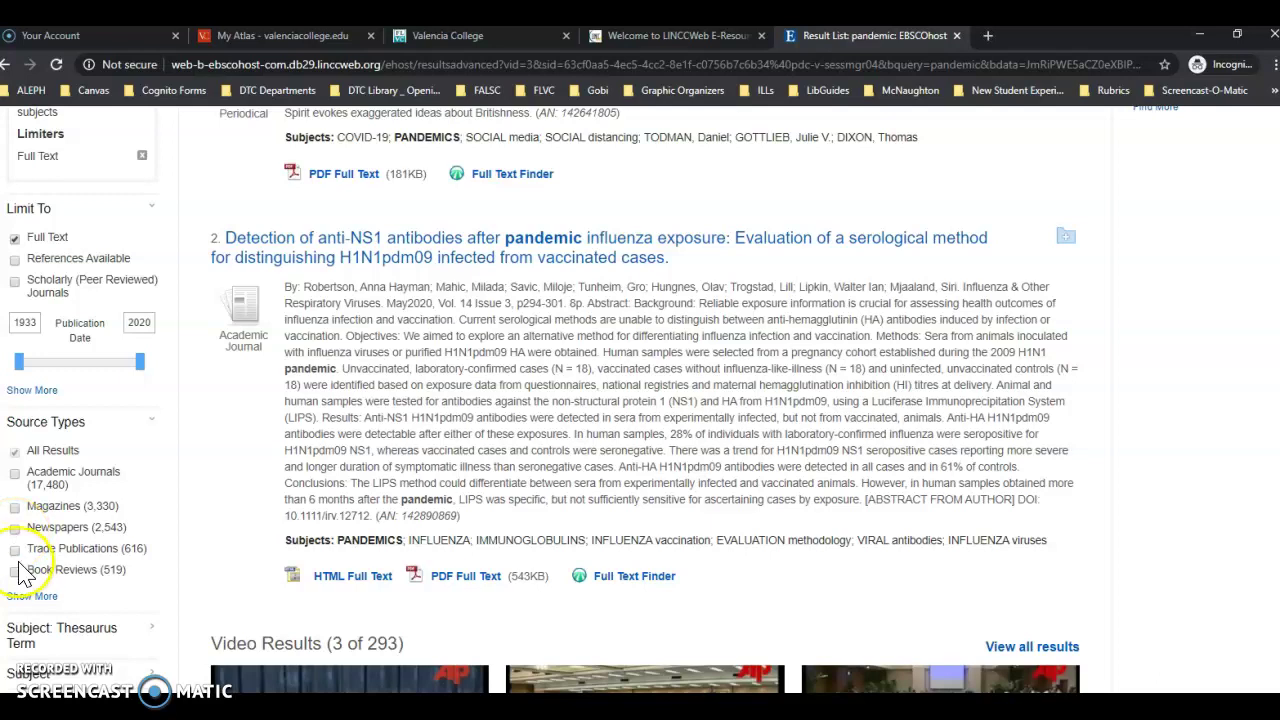
{"action": "left_click", "coordinate": [33, 598]}
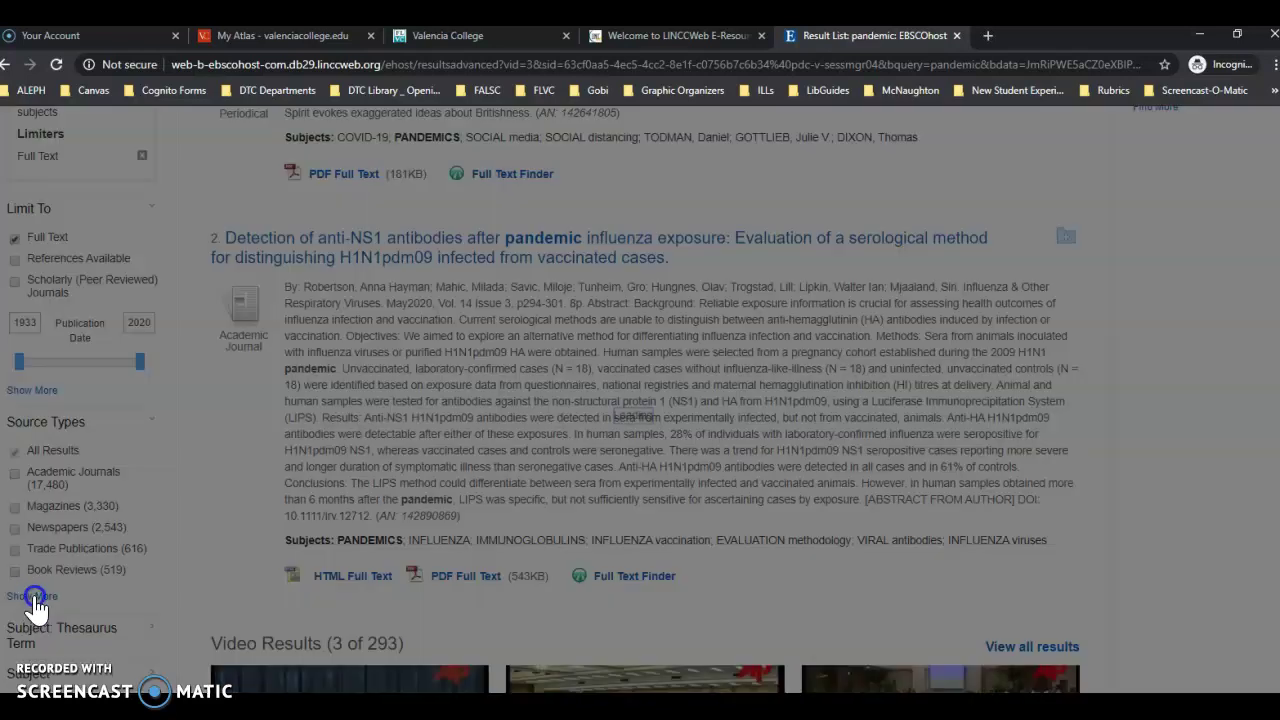
{"action": "scroll", "coordinate": [555, 445], "scroll_direction": "down", "scroll_amount": 1}
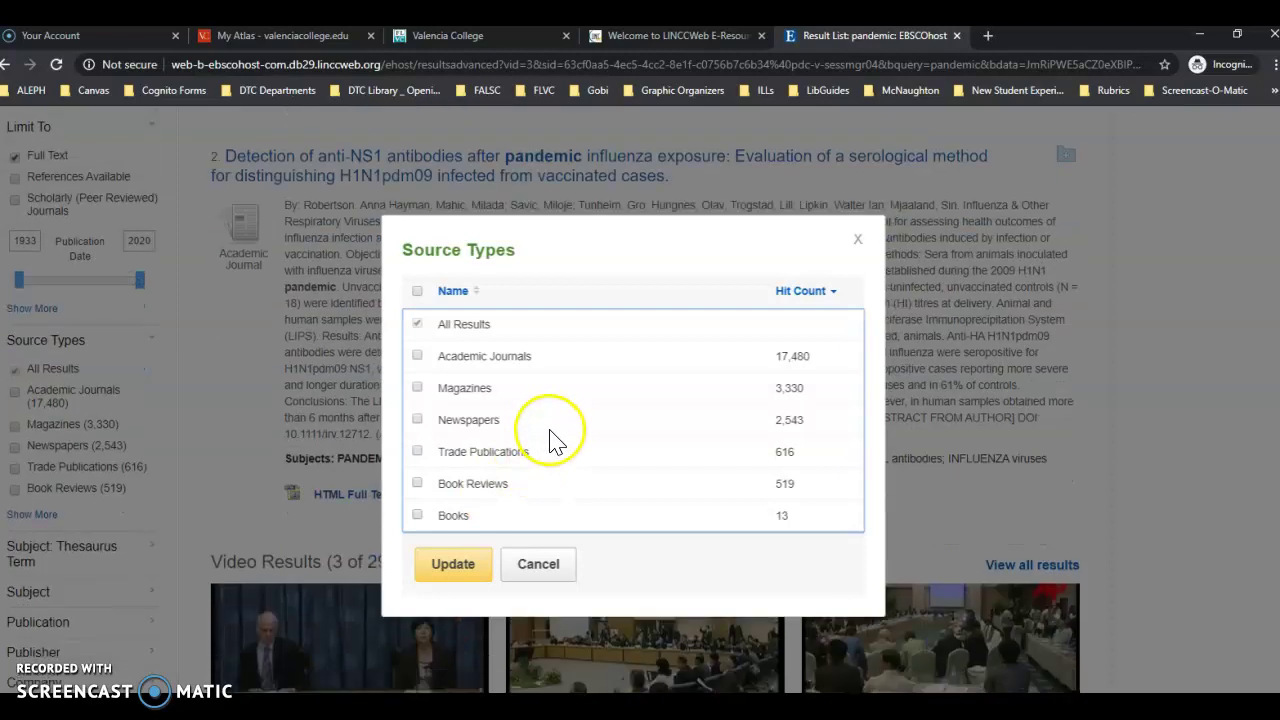
{"action": "left_click", "coordinate": [860, 240]}
Examine the result list for each item's source type, video results and available full-text formats, and return to the first result.
{"action": "scroll", "coordinate": [50, 490], "scroll_direction": "up", "scroll_amount": 1}
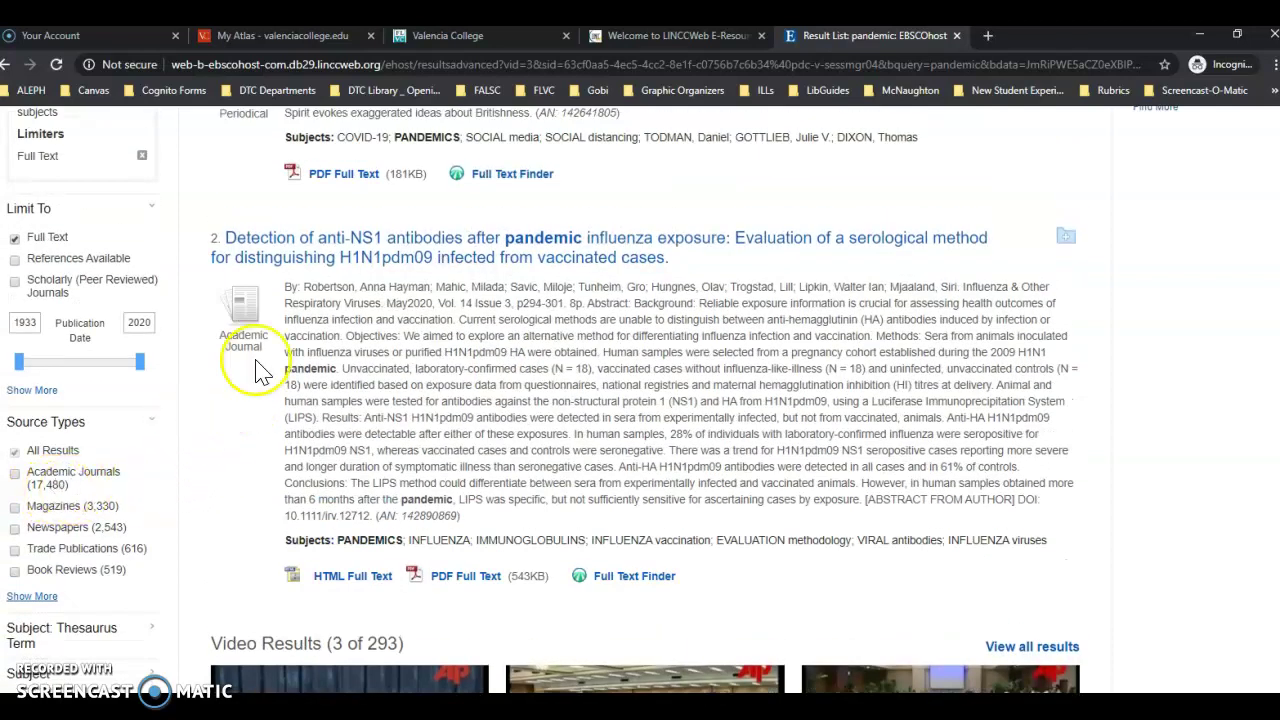
{"action": "scroll", "coordinate": [255, 368], "scroll_direction": "up", "scroll_amount": 1}
{"action": "scroll", "coordinate": [268, 418], "scroll_direction": "up", "scroll_amount": 2}
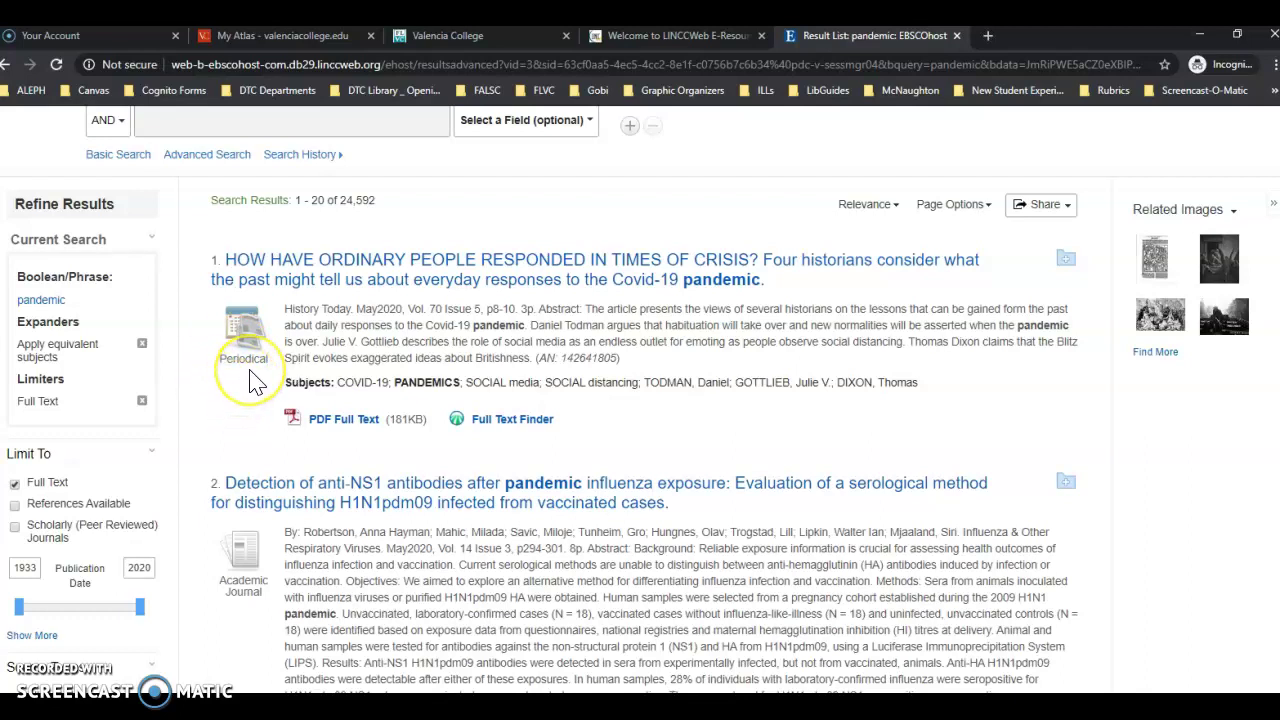
{"action": "scroll", "coordinate": [255, 385], "scroll_direction": "down", "scroll_amount": 2}
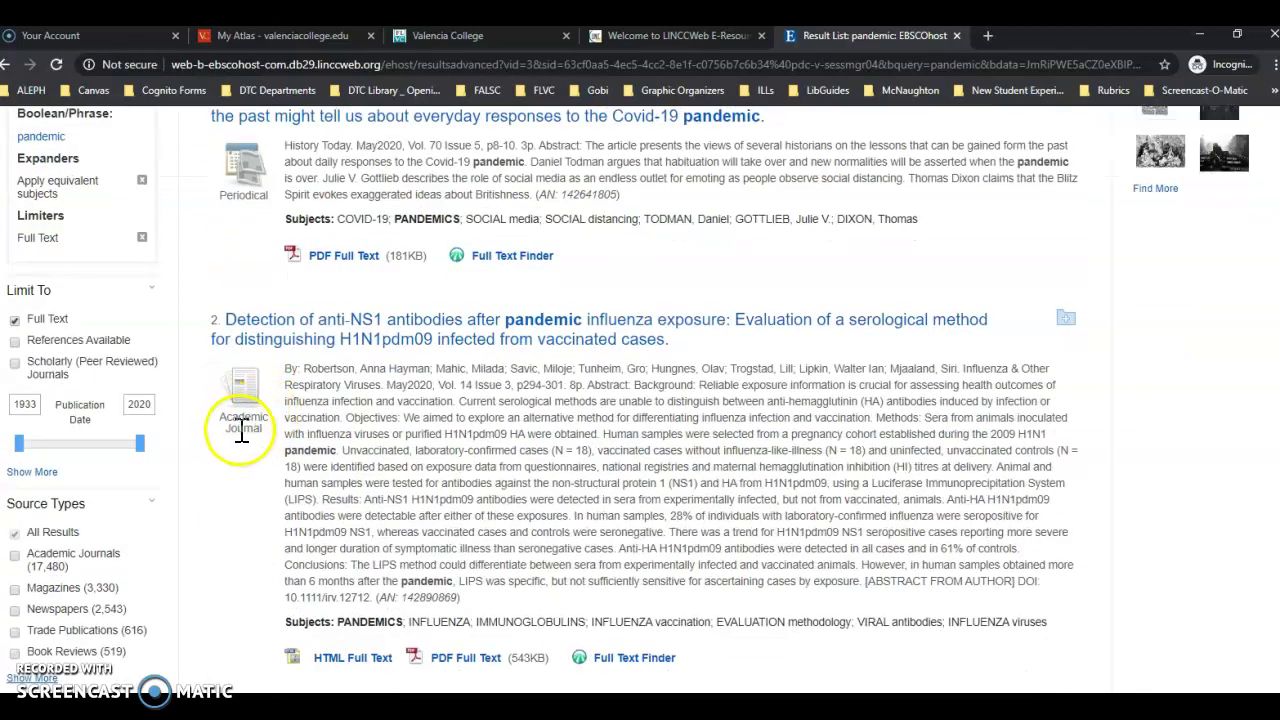
{"action": "scroll", "coordinate": [250, 440], "scroll_direction": "down", "scroll_amount": 3}
{"action": "scroll", "coordinate": [245, 466], "scroll_direction": "down", "scroll_amount": 10}
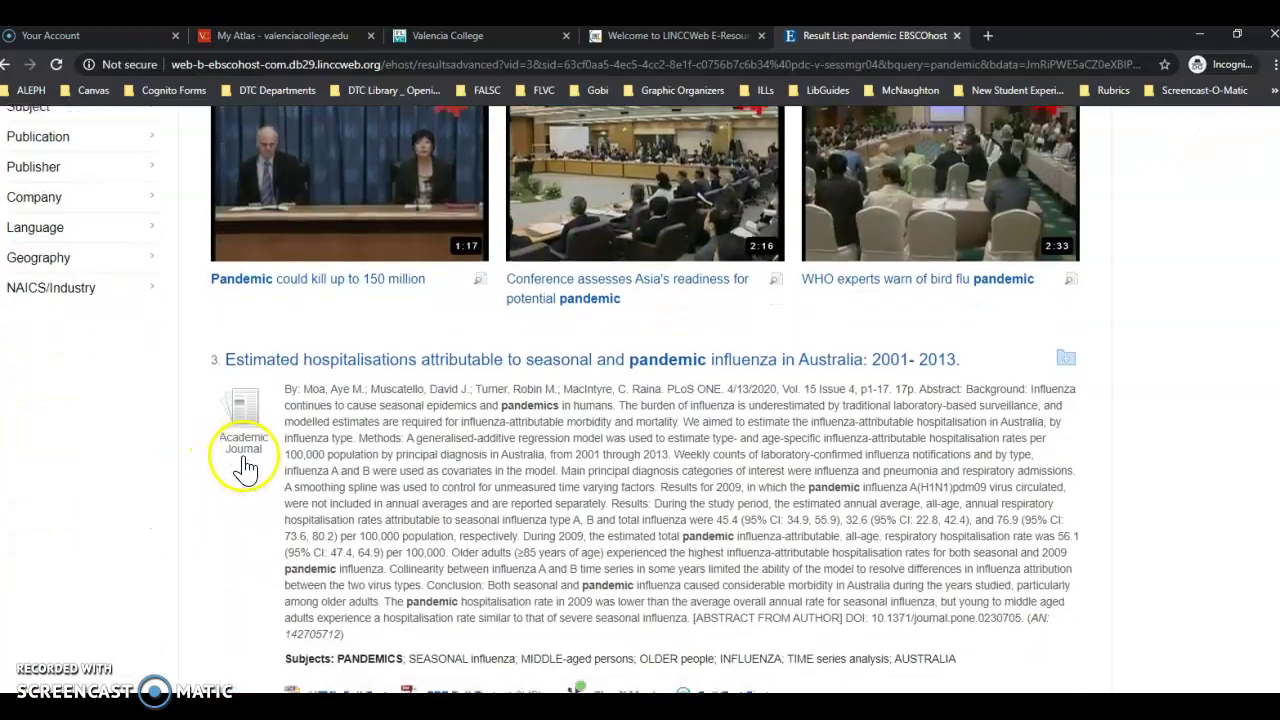
{"action": "scroll", "coordinate": [258, 478], "scroll_direction": "down", "scroll_amount": 7}
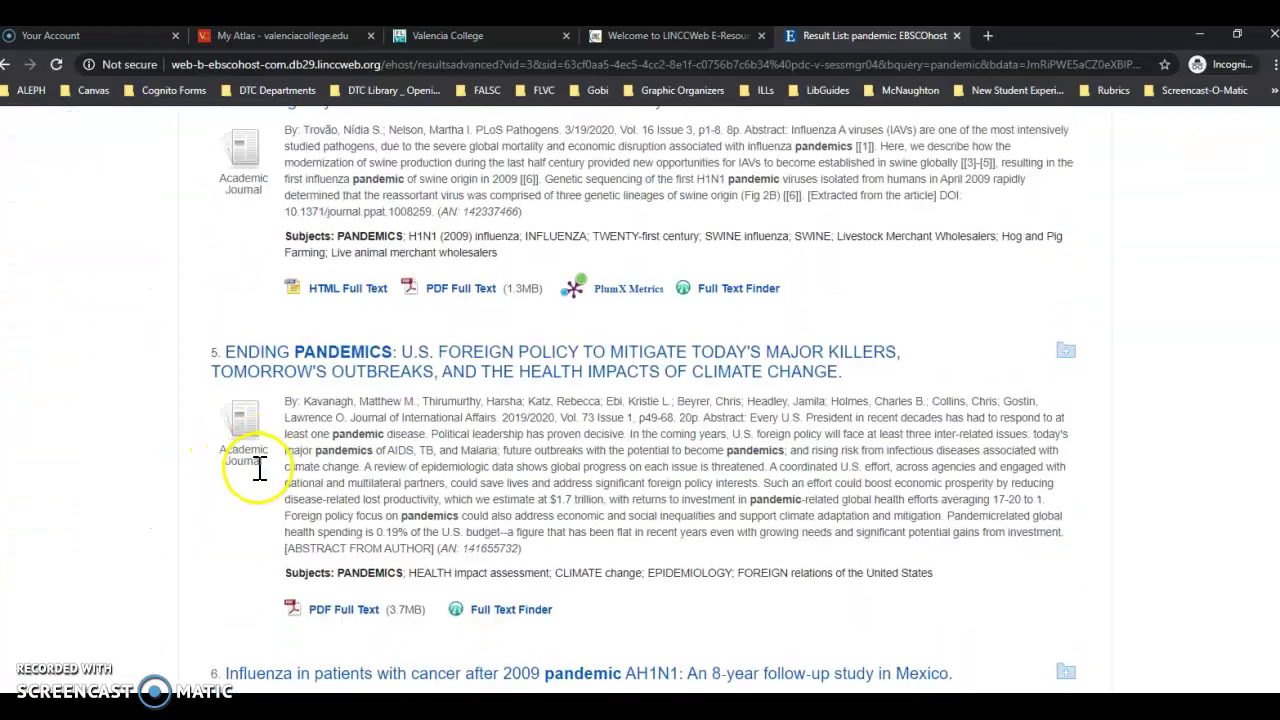
{"action": "scroll", "coordinate": [258, 480], "scroll_direction": "up", "scroll_amount": 15}
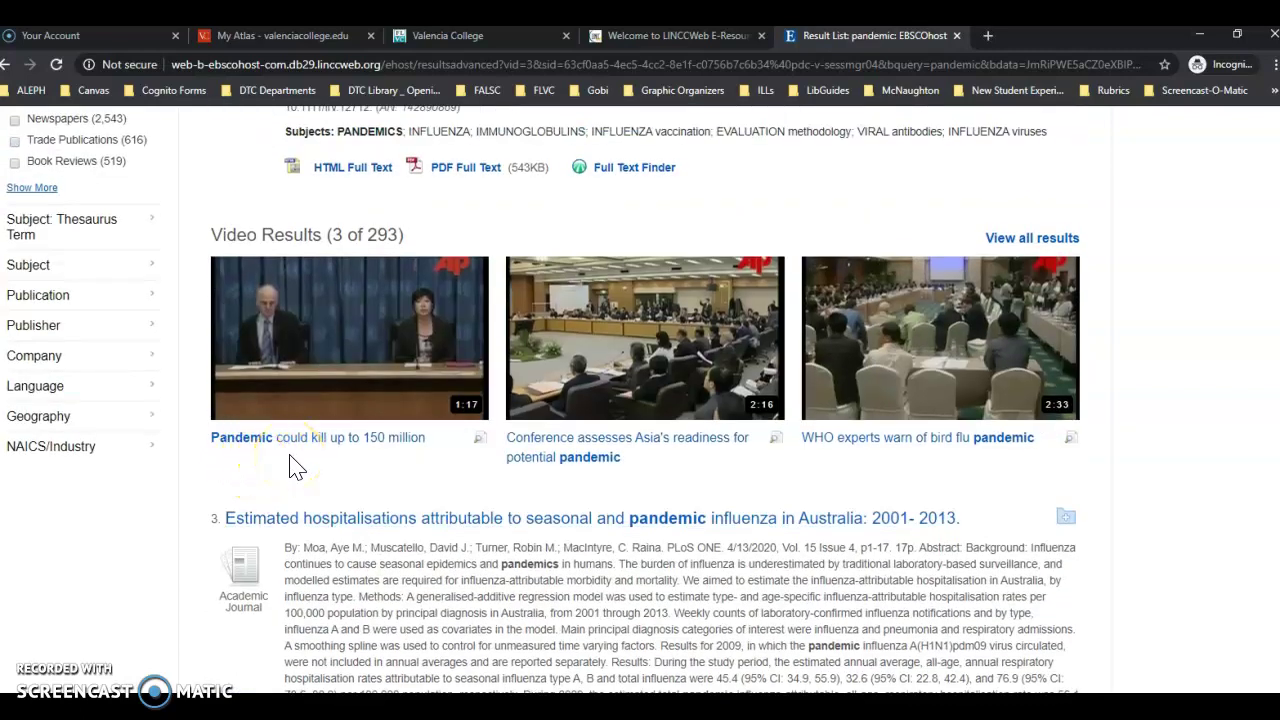
{"action": "left_click", "coordinate": [298, 452]}
{"action": "scroll", "coordinate": [316, 455], "scroll_direction": "up", "scroll_amount": 1}
{"action": "scroll", "coordinate": [316, 455], "scroll_direction": "up", "scroll_amount": 7}
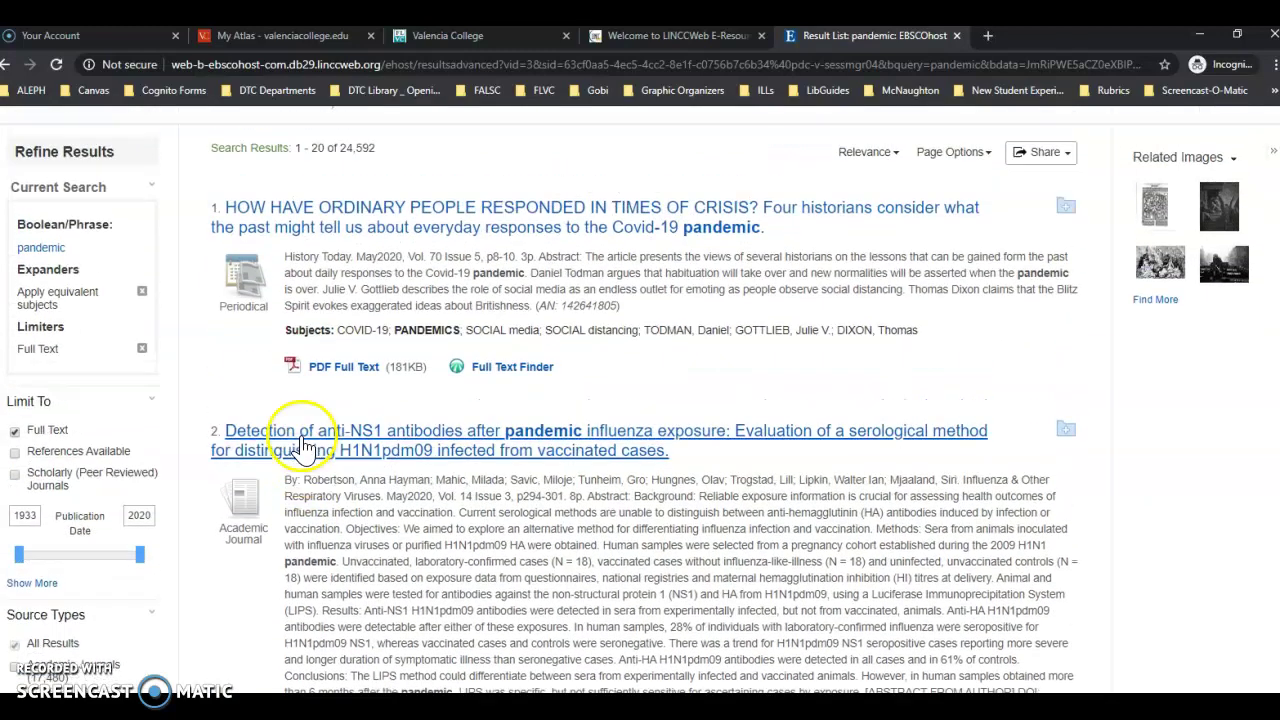
{"action": "scroll", "coordinate": [303, 450], "scroll_direction": "up", "scroll_amount": 2}
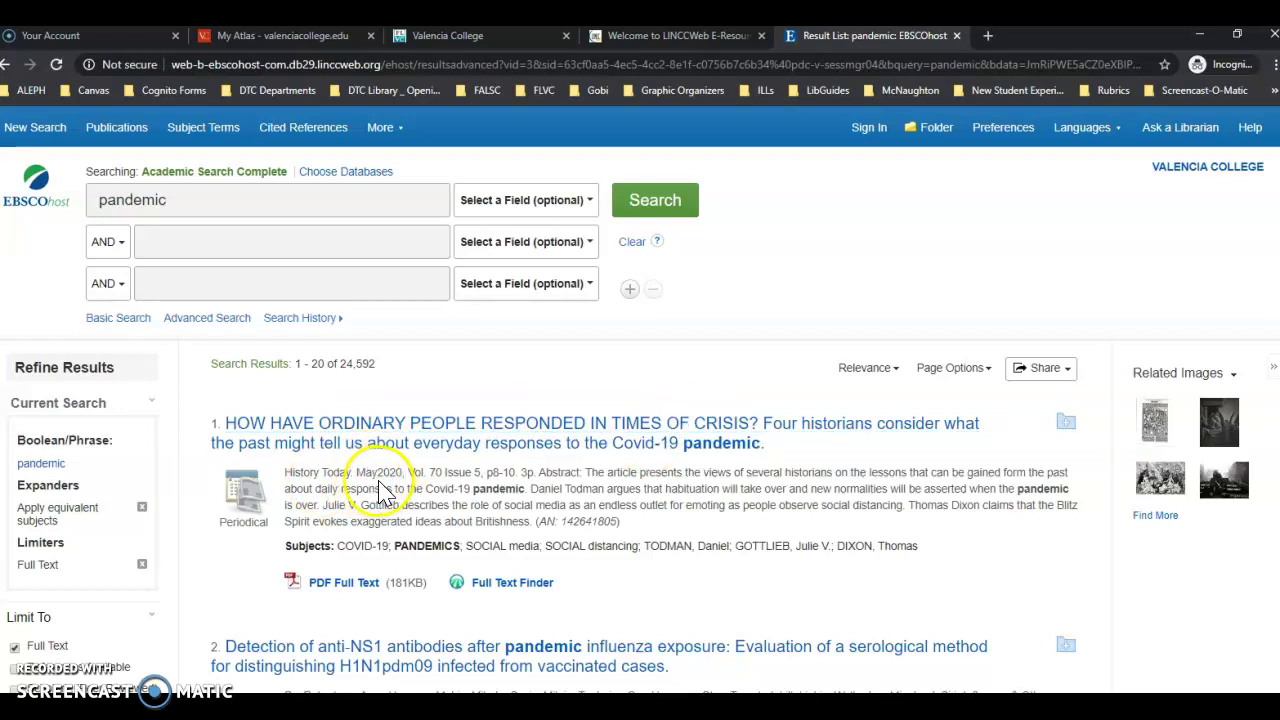
Open the PDF full text of the first History Today article on ordinary people in crisis and view the issue's contents list.
{"action": "left_click", "coordinate": [343, 590]}
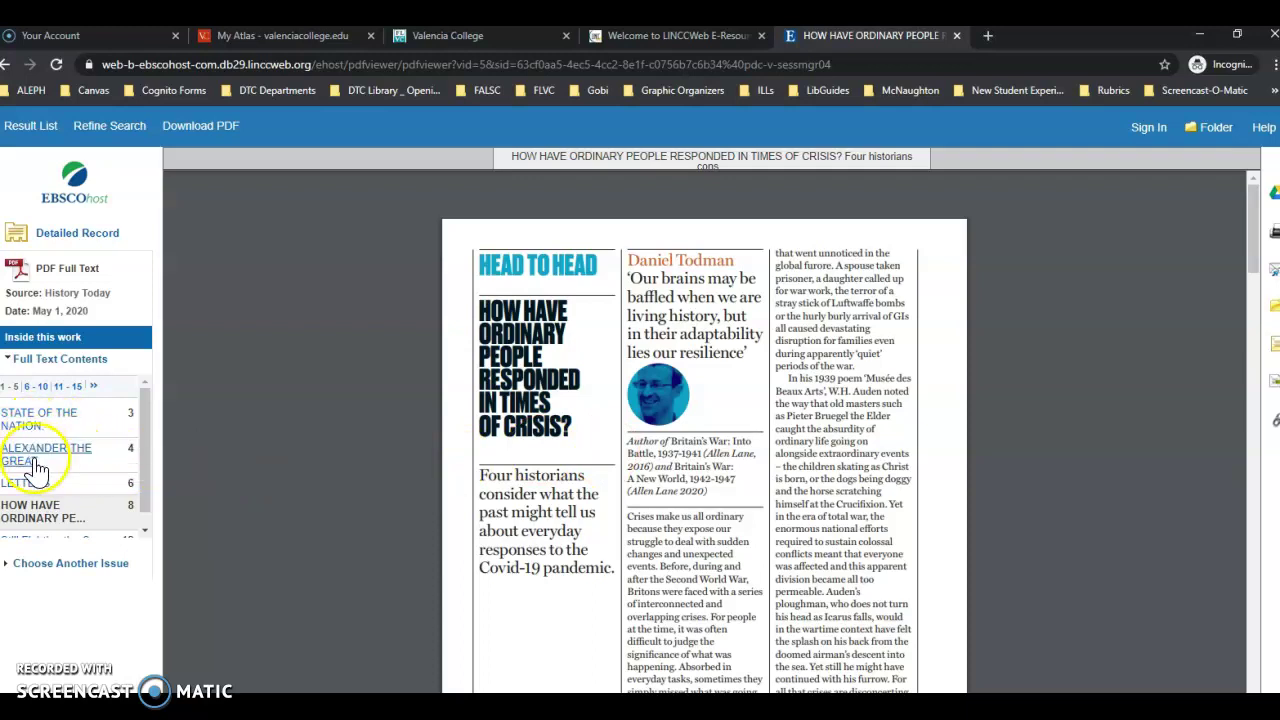
{"action": "scroll", "coordinate": [80, 470], "scroll_direction": "down", "scroll_amount": 1}
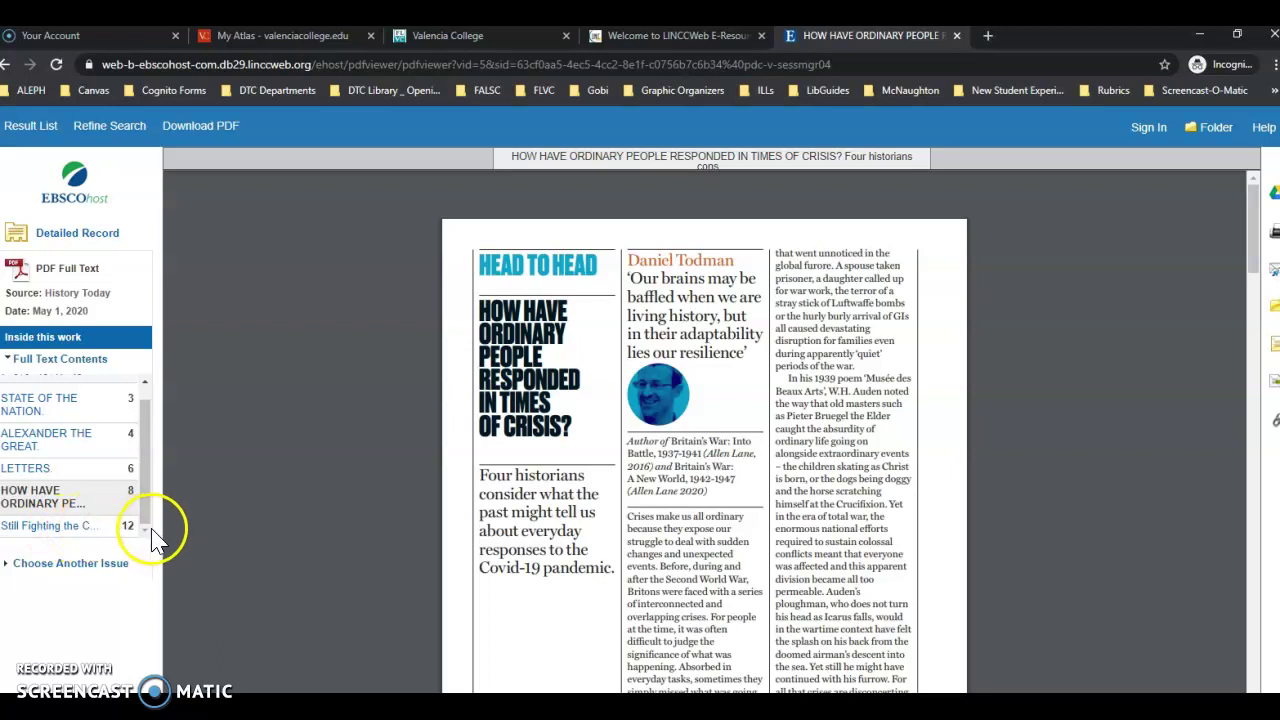
{"action": "left_click", "coordinate": [157, 470]}
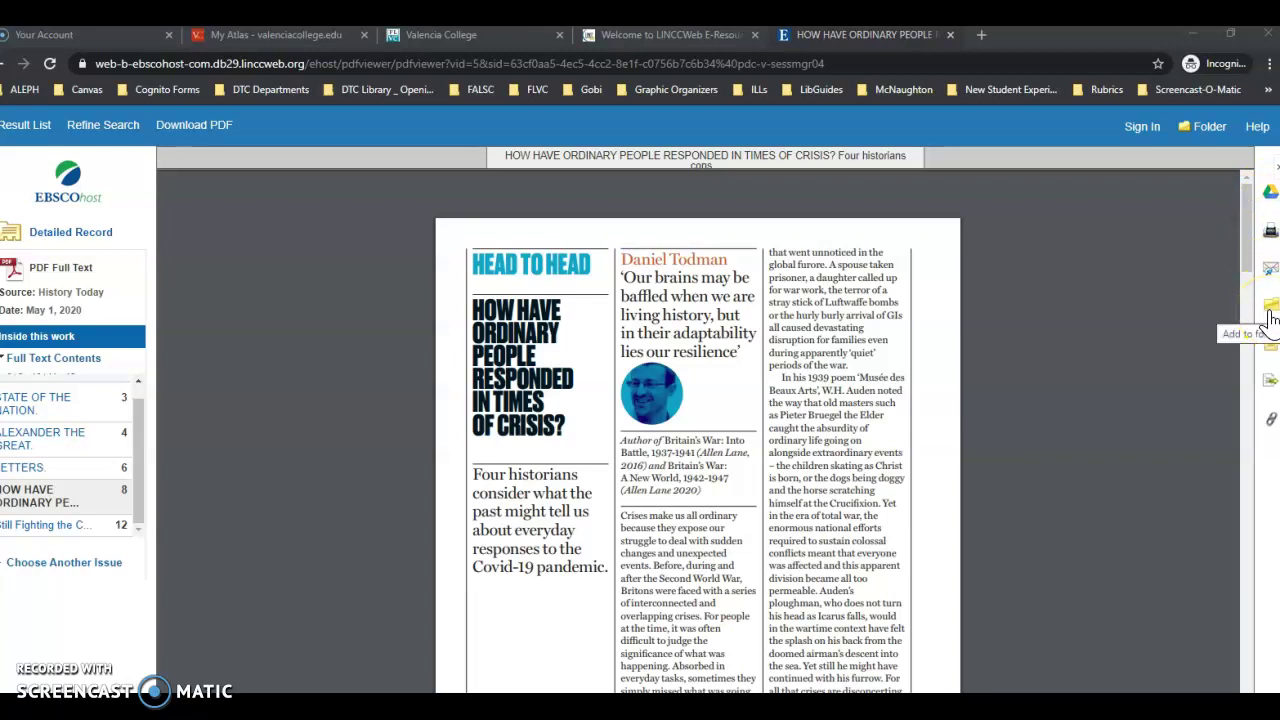
Open the article's citation formats, highlight the complete MLA Works Cited entry, and close the citation view.
{"action": "mouse_move", "coordinate": [1151, 165]}
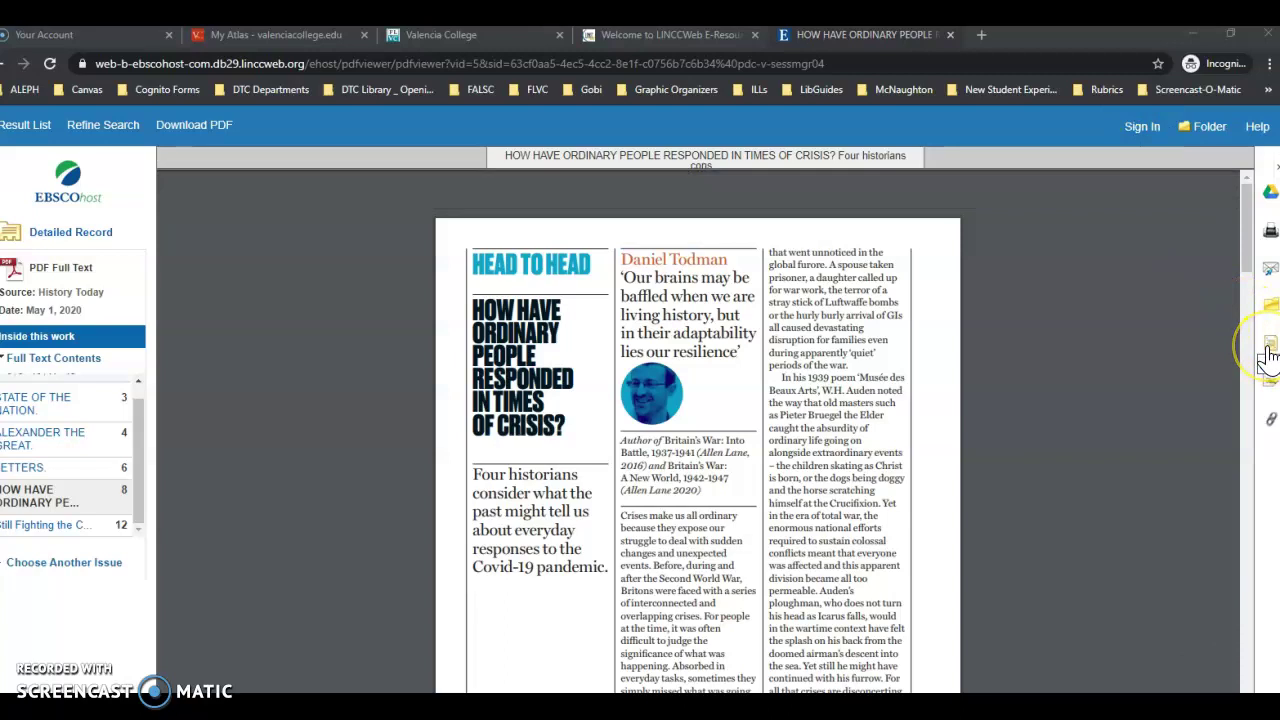
{"action": "left_click", "coordinate": [1269, 352]}
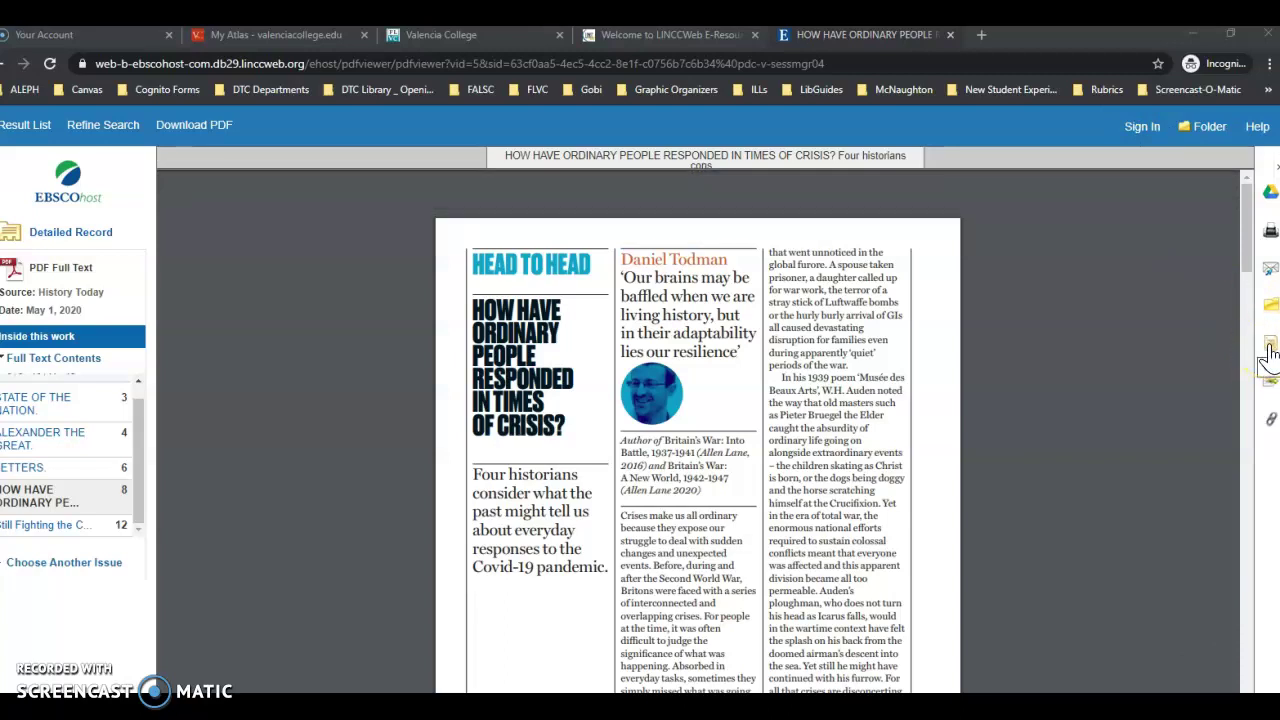
{"action": "left_click", "coordinate": [1269, 350]}
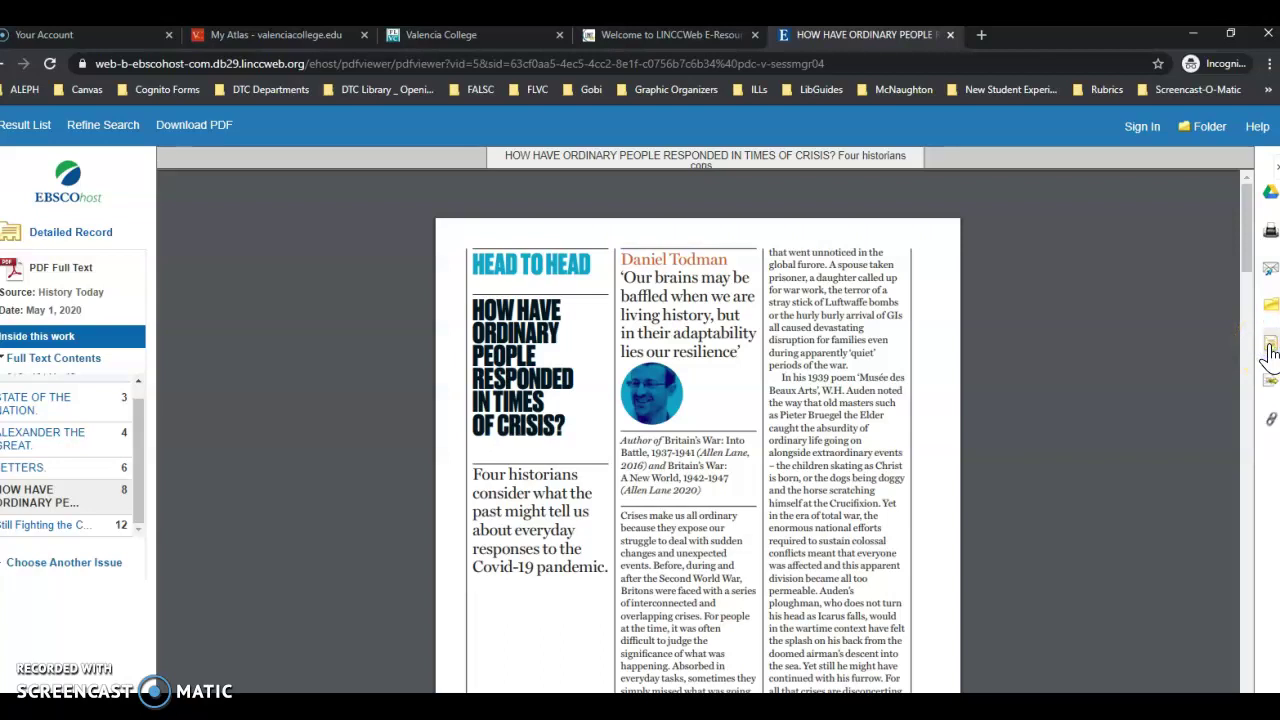
{"action": "left_click", "coordinate": [1269, 350]}
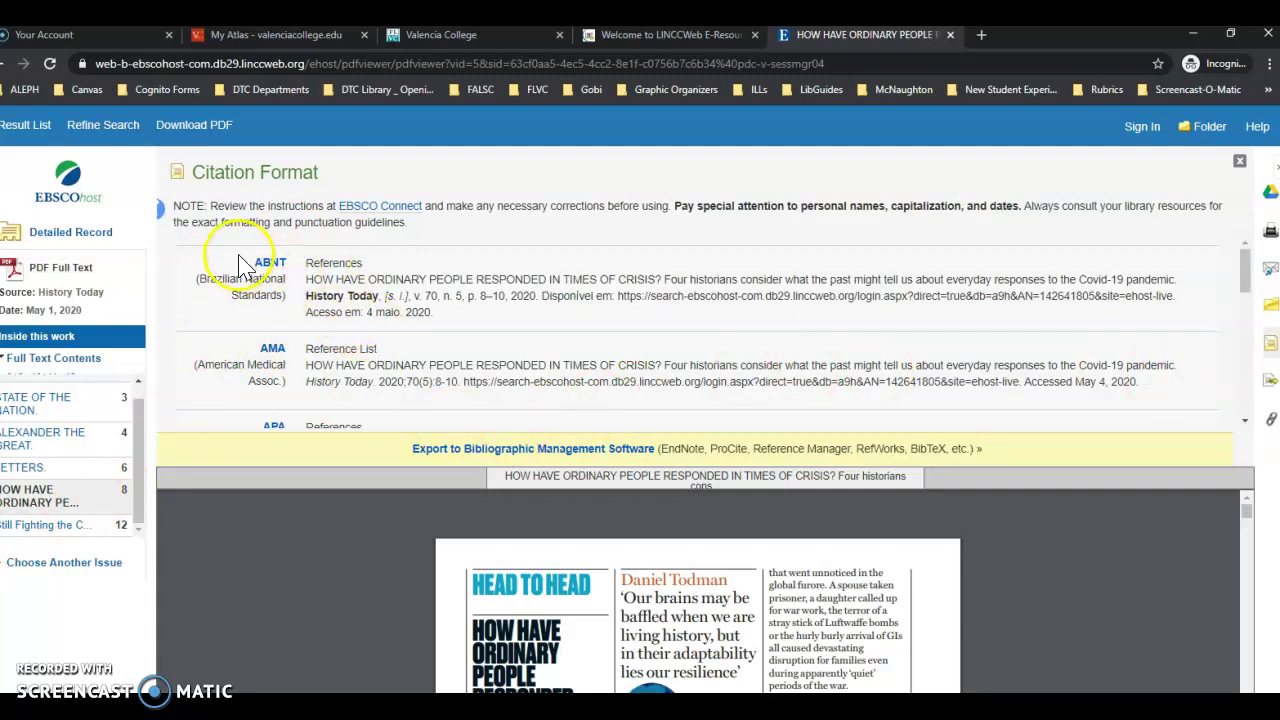
{"action": "scroll", "coordinate": [255, 265], "scroll_direction": "down", "scroll_amount": 1}
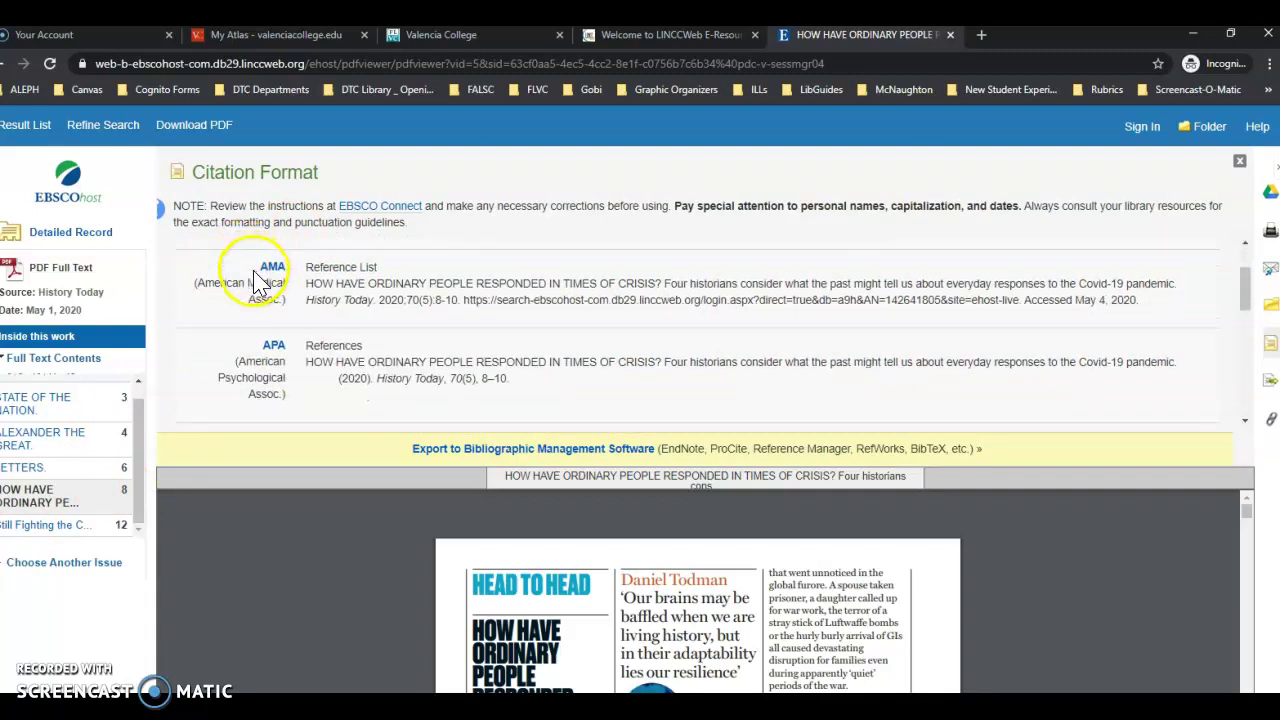
{"action": "scroll", "coordinate": [257, 280], "scroll_direction": "down", "scroll_amount": 2}
{"action": "scroll", "coordinate": [255, 292], "scroll_direction": "down", "scroll_amount": 2}
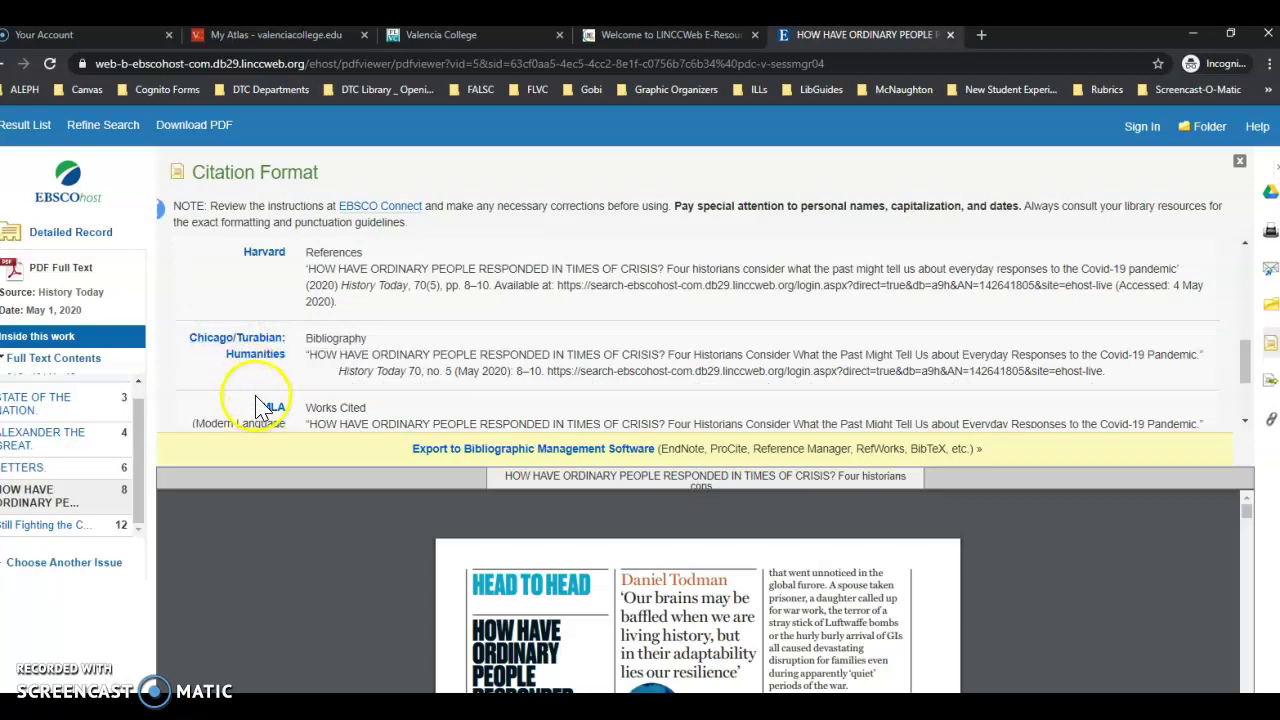
{"action": "scroll", "coordinate": [268, 365], "scroll_direction": "down", "scroll_amount": 1}
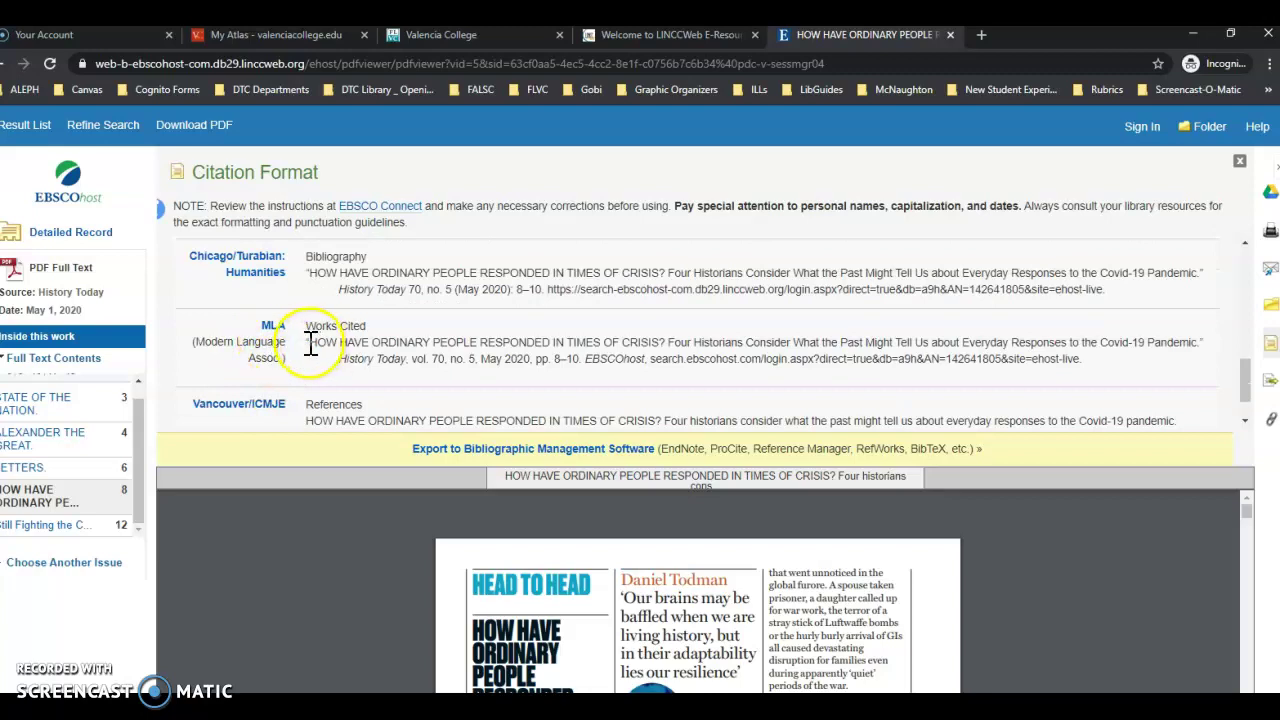
{"action": "left_click_drag", "start_coordinate": [311, 343], "coordinate": [1117, 368]}
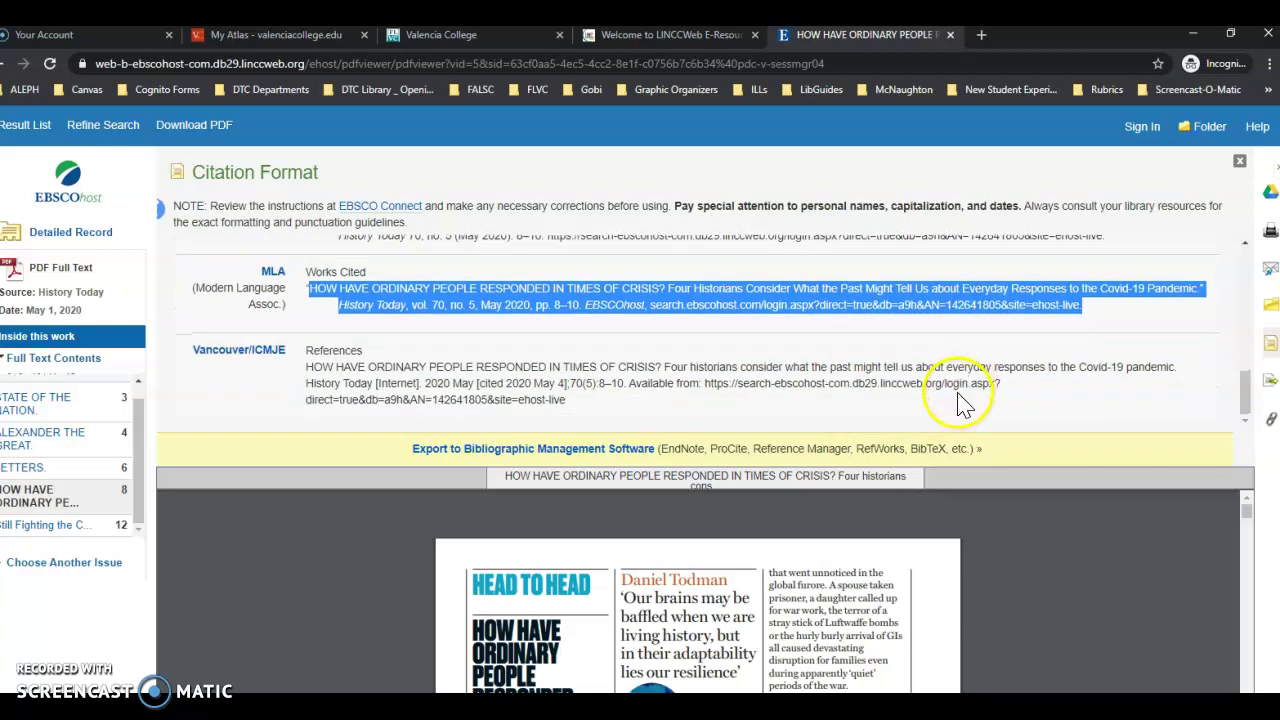
{"action": "left_click", "coordinate": [1240, 165]}
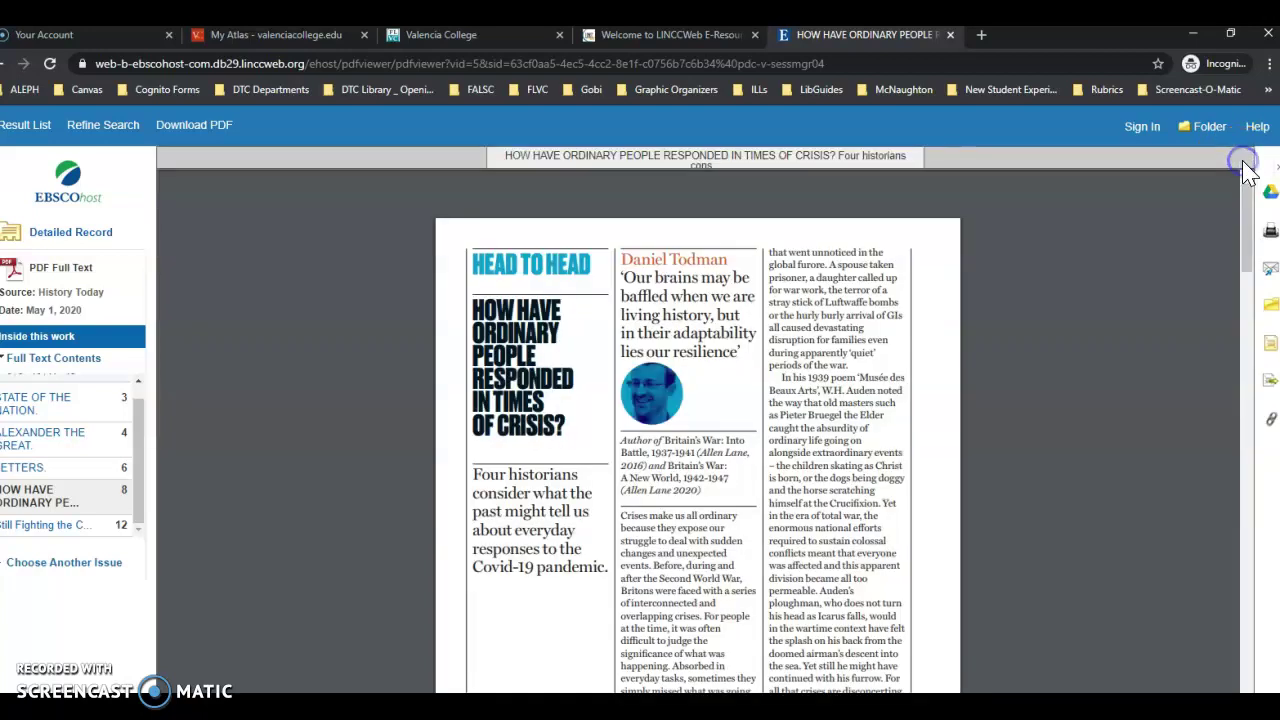
Look through the article's PDF down to its last page with the copyright notice and go back up to page 3.
{"action": "scroll", "coordinate": [834, 434], "scroll_direction": "down", "scroll_amount": 10}
{"action": "scroll", "coordinate": [775, 565], "scroll_direction": "down", "scroll_amount": 10}
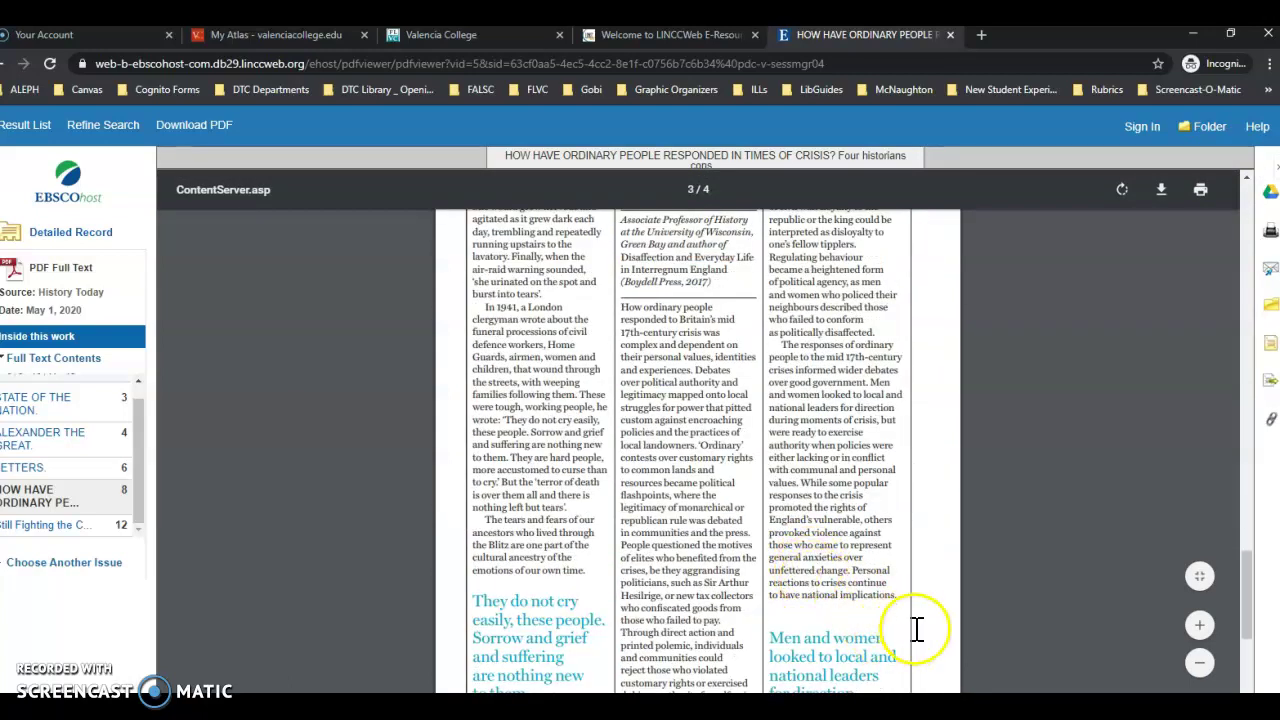
{"action": "left_click", "coordinate": [1200, 625]}
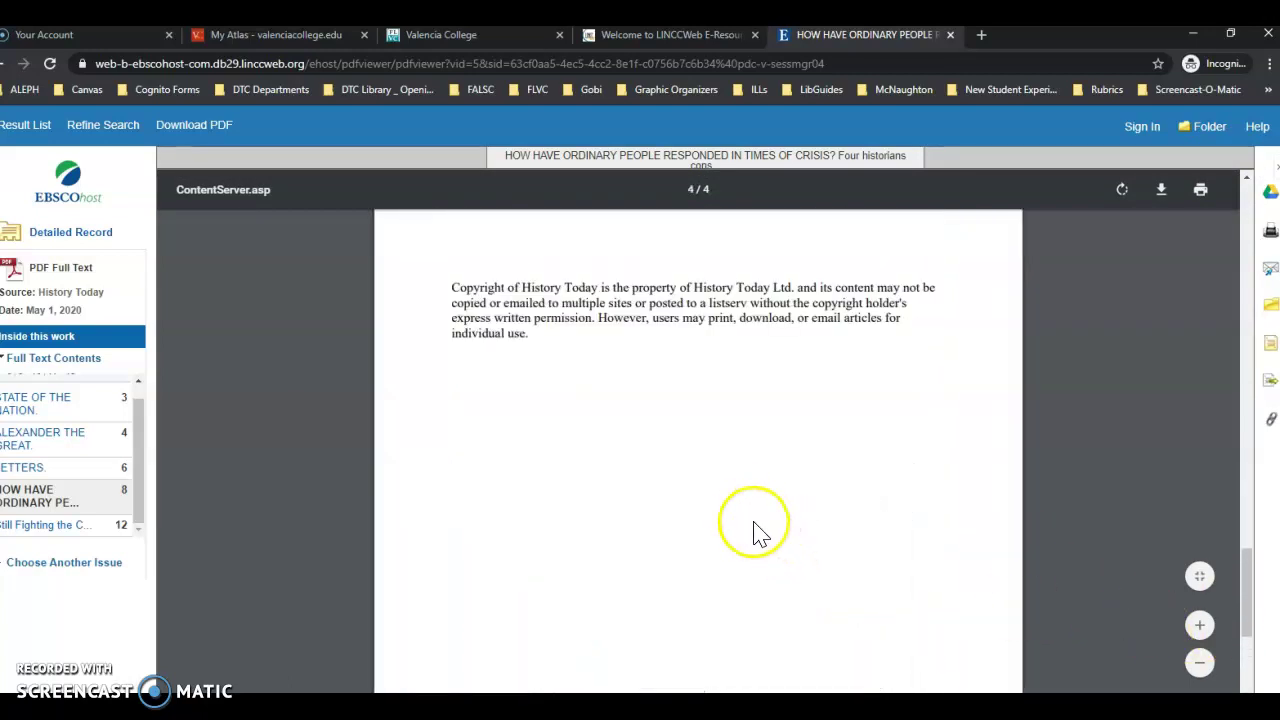
{"action": "scroll", "coordinate": [760, 525], "scroll_direction": "up", "scroll_amount": 5}
{"action": "scroll", "coordinate": [840, 500], "scroll_direction": "up", "scroll_amount": 15}
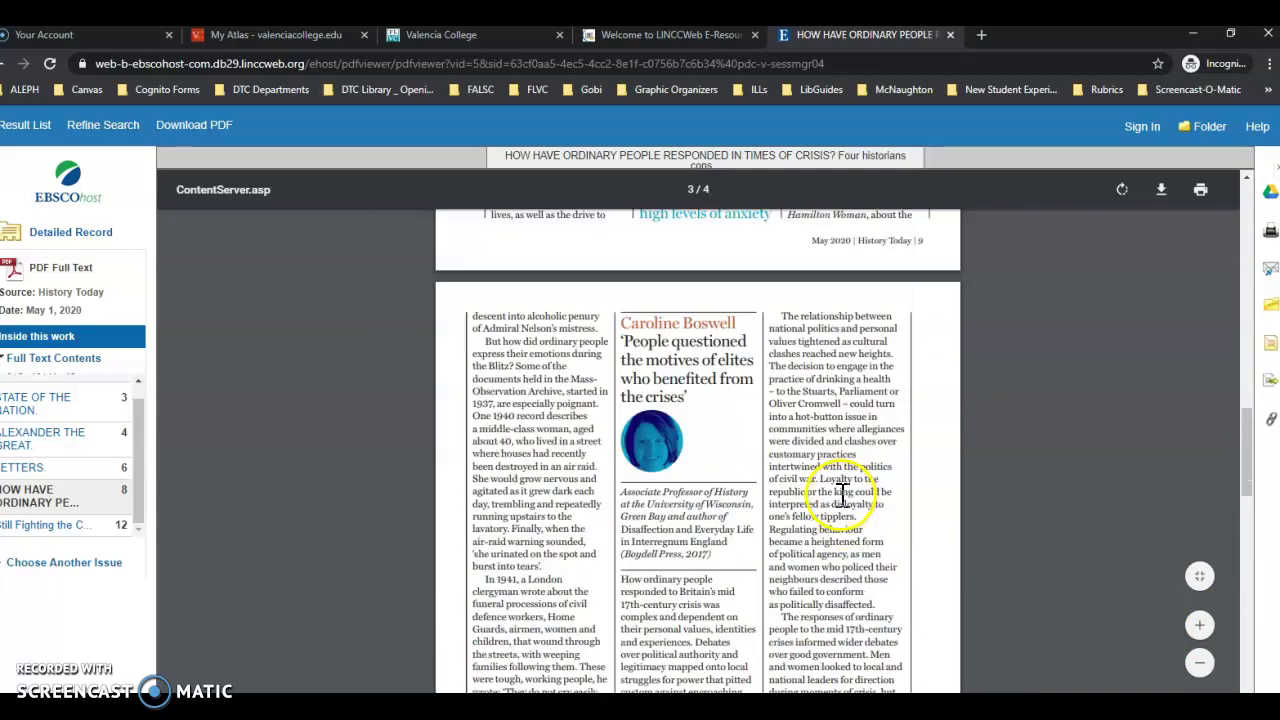